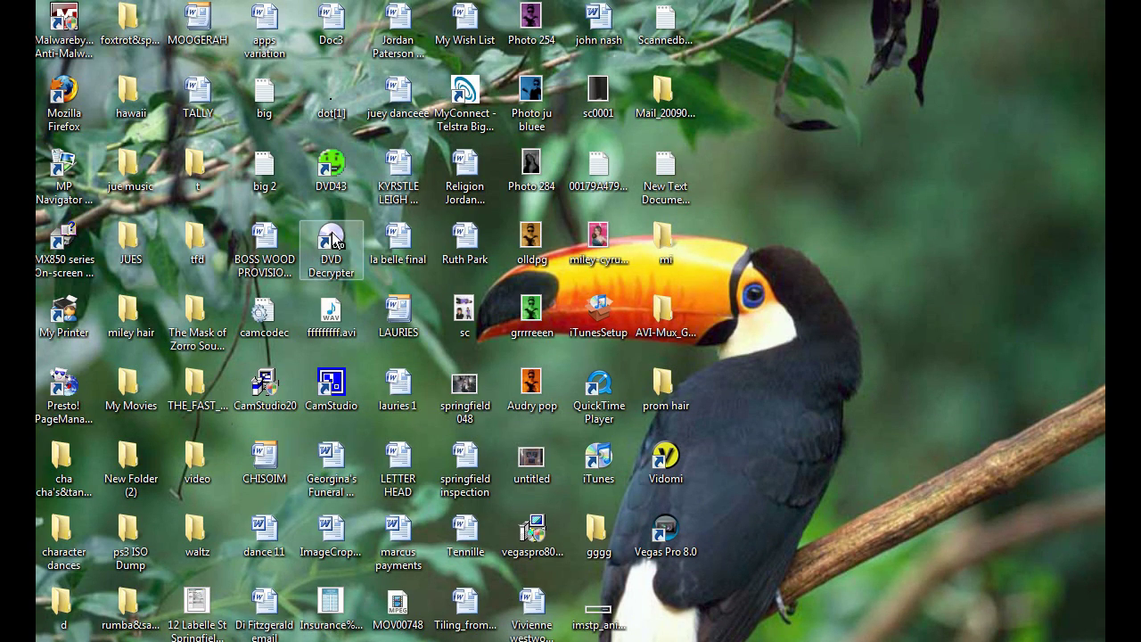
- Launch DVD Decrypter and set its ripping mode to IFO for the loaded 2_FAST_2_FURIOUS disc
double_click(331, 239)
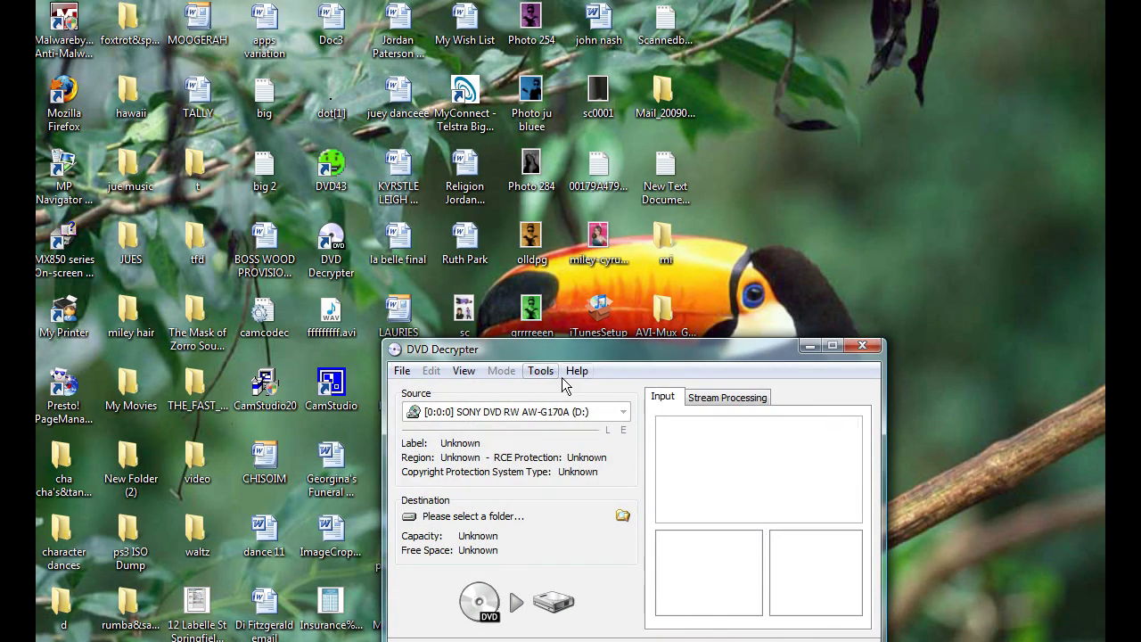
left_click(541, 371)
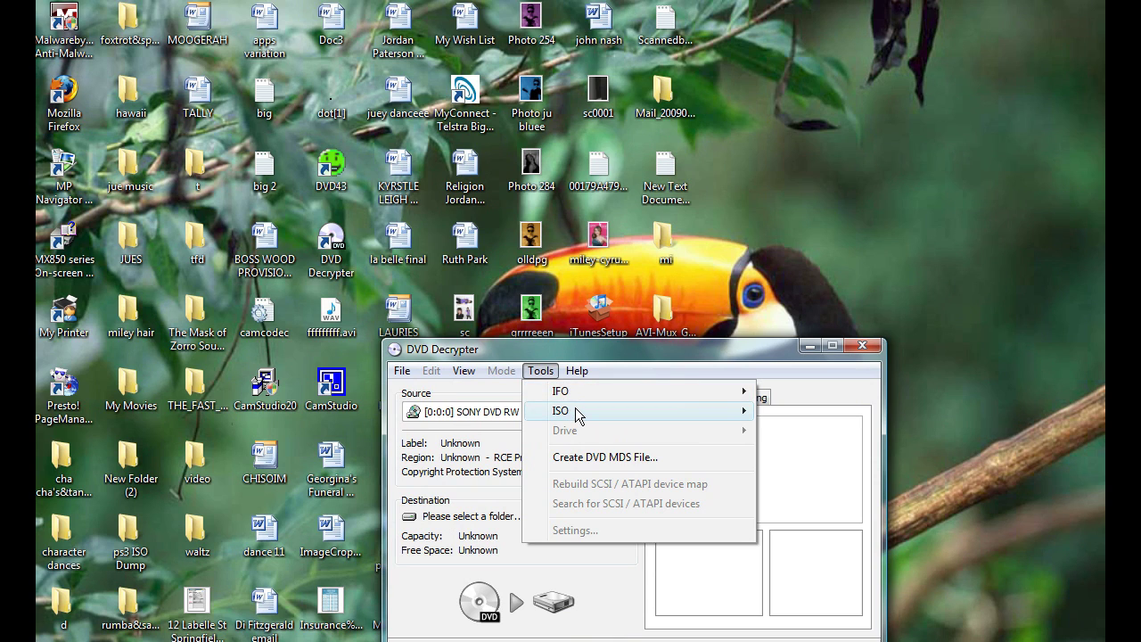
mouse_move(577, 416)
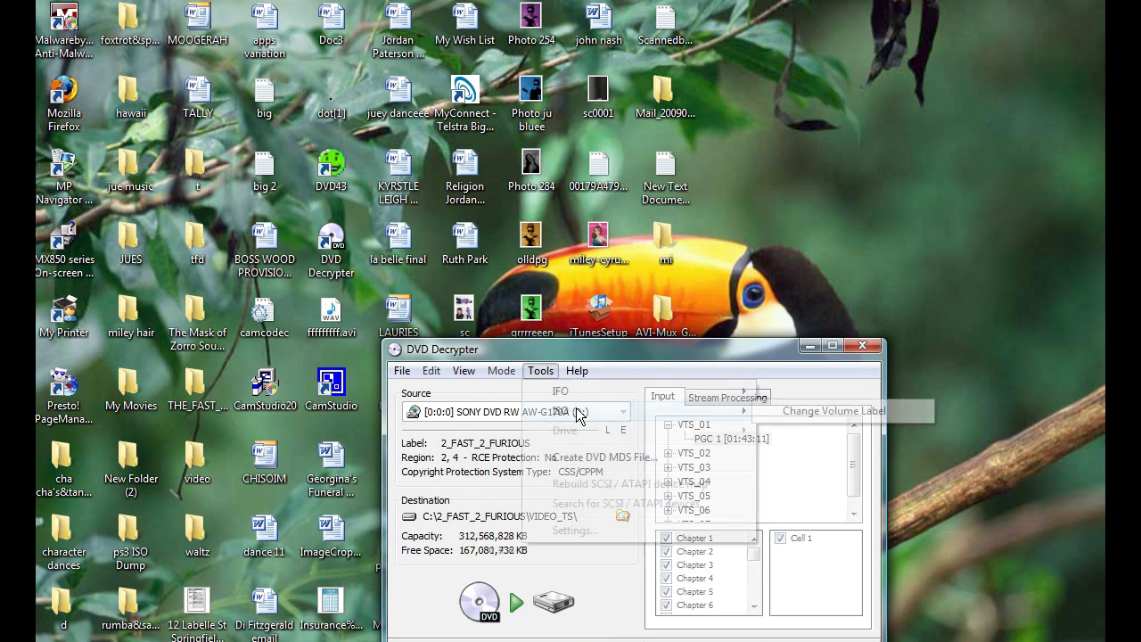
left_click(541, 370)
mouse_move(586, 412)
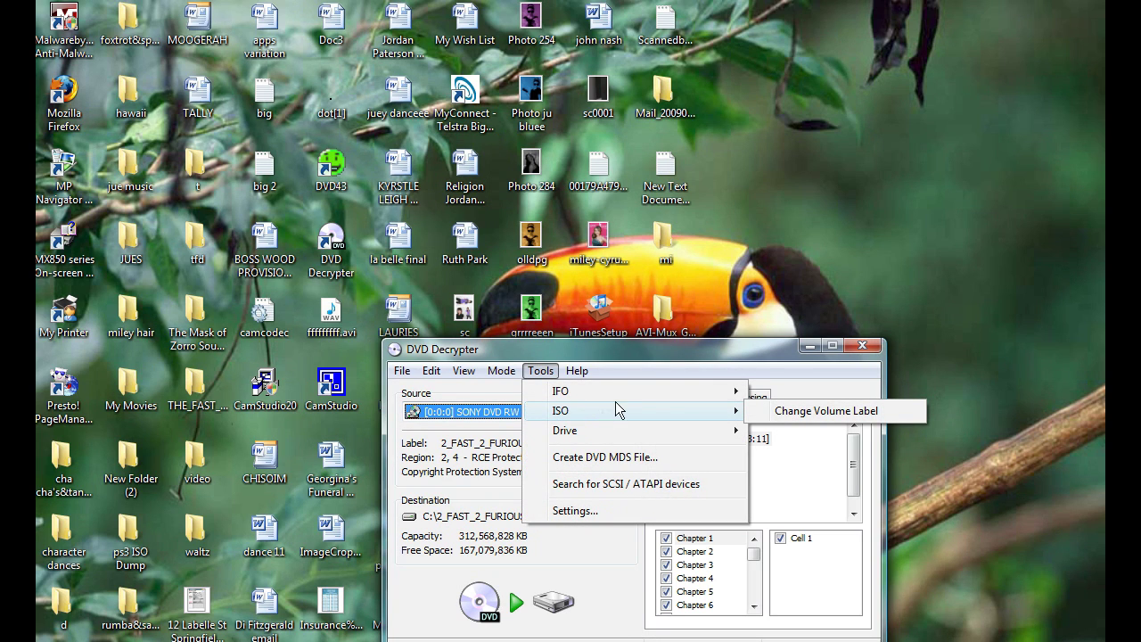
mouse_move(619, 400)
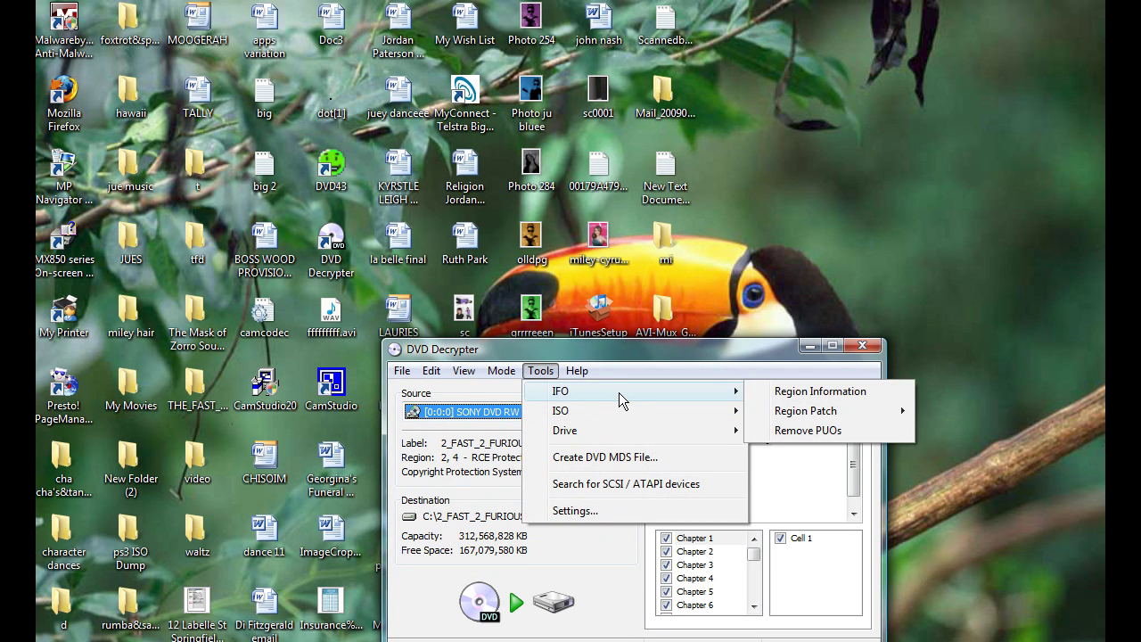
left_click(479, 438)
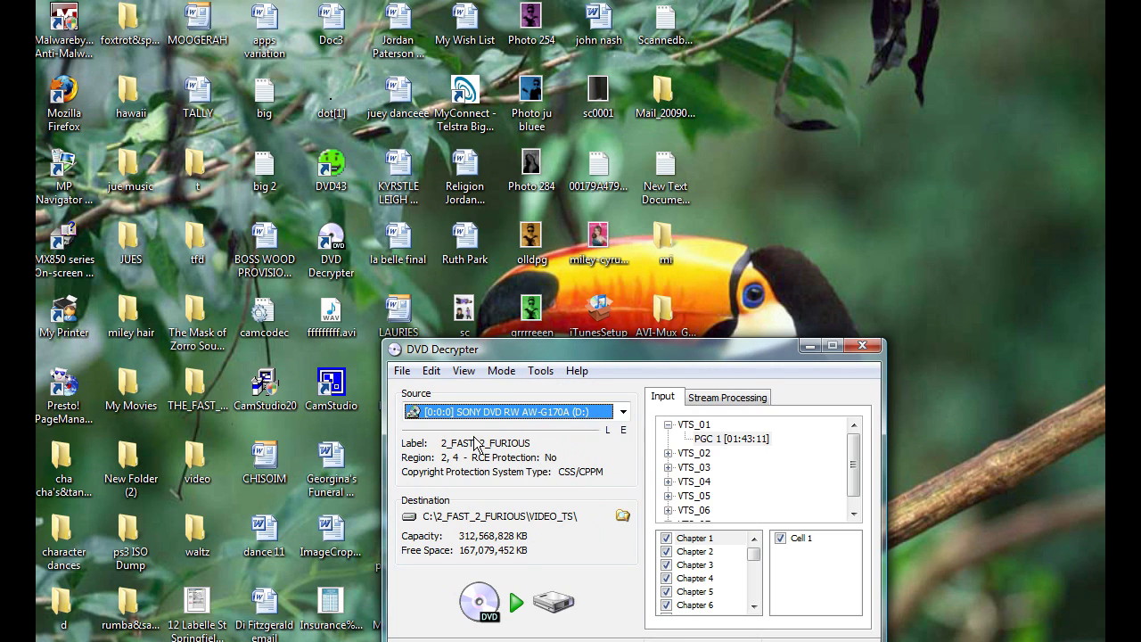
left_click(540, 370)
mouse_move(562, 390)
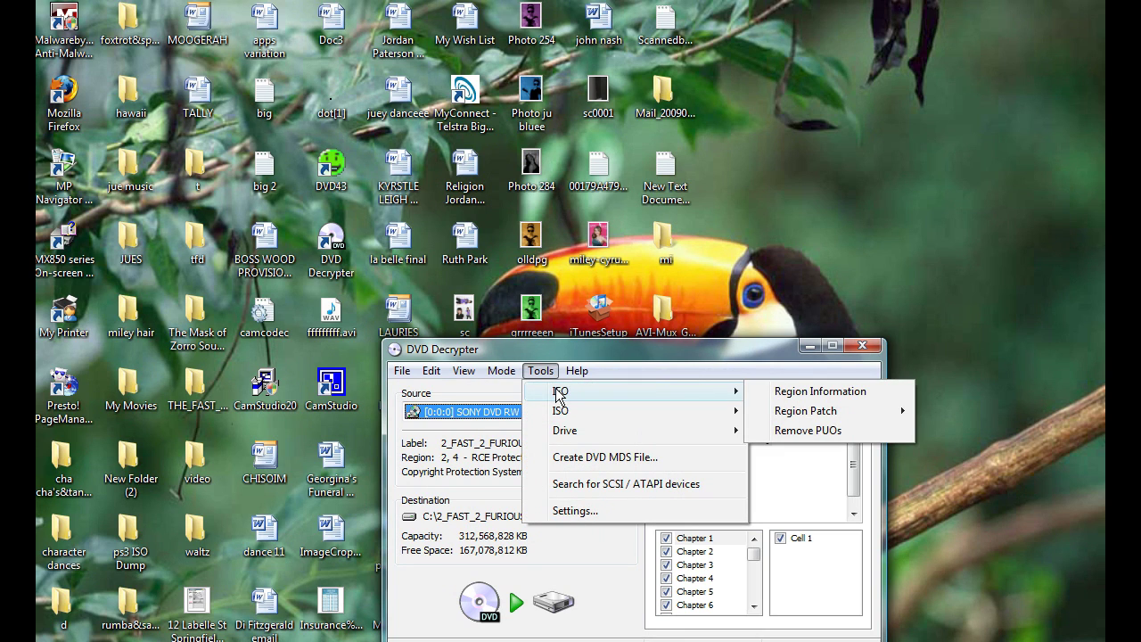
mouse_move(499, 373)
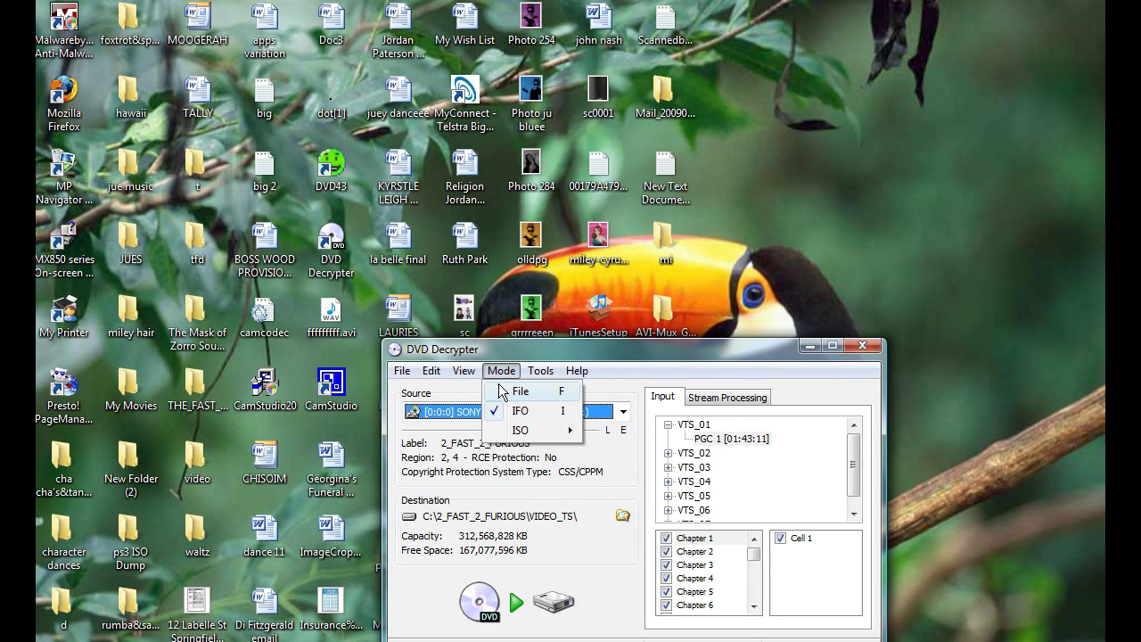
left_click(522, 412)
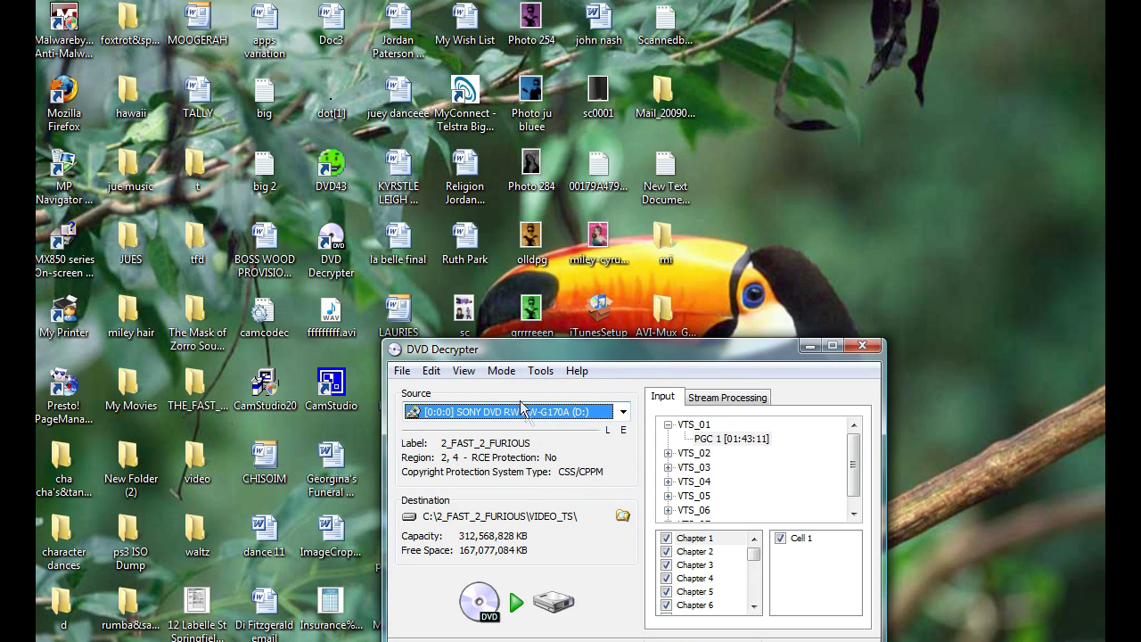
- Enable stream processing and exclude the three AC3 audio streams 0x80, 0x81 and 0x82
left_click(718, 398)
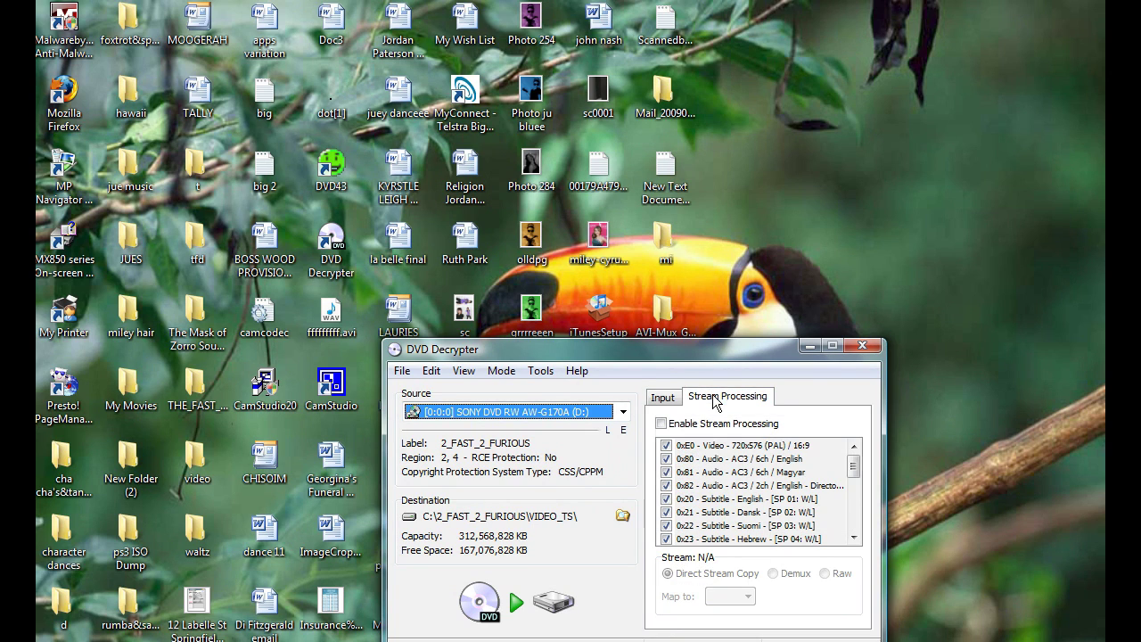
left_click(662, 426)
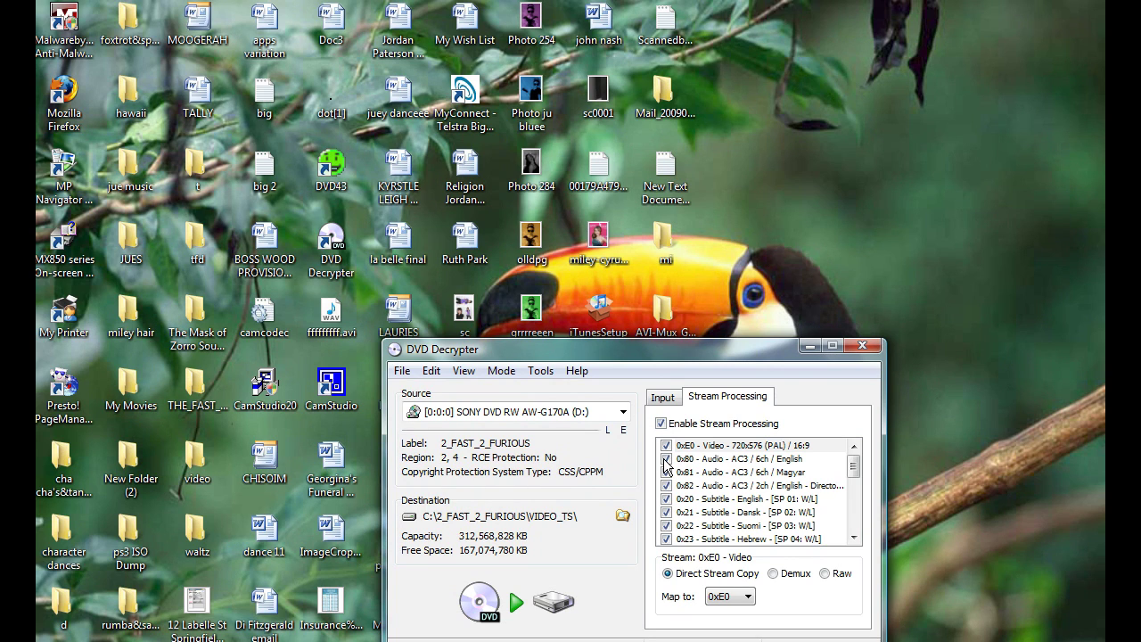
left_click(666, 459)
left_click(666, 472)
left_click(666, 485)
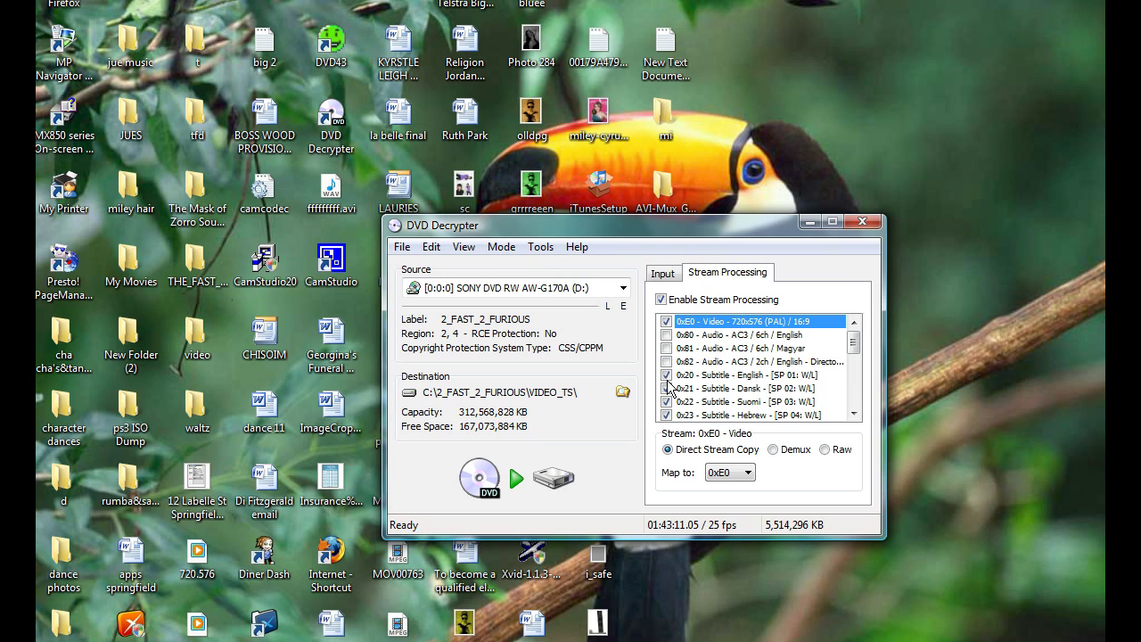
- Exclude every subtitle stream from 0x20 to 0x30 in the stream processing list
left_click(666, 375)
left_click(666, 388)
left_click(666, 402)
left_click(667, 415)
scroll(853, 354, "down", 3)
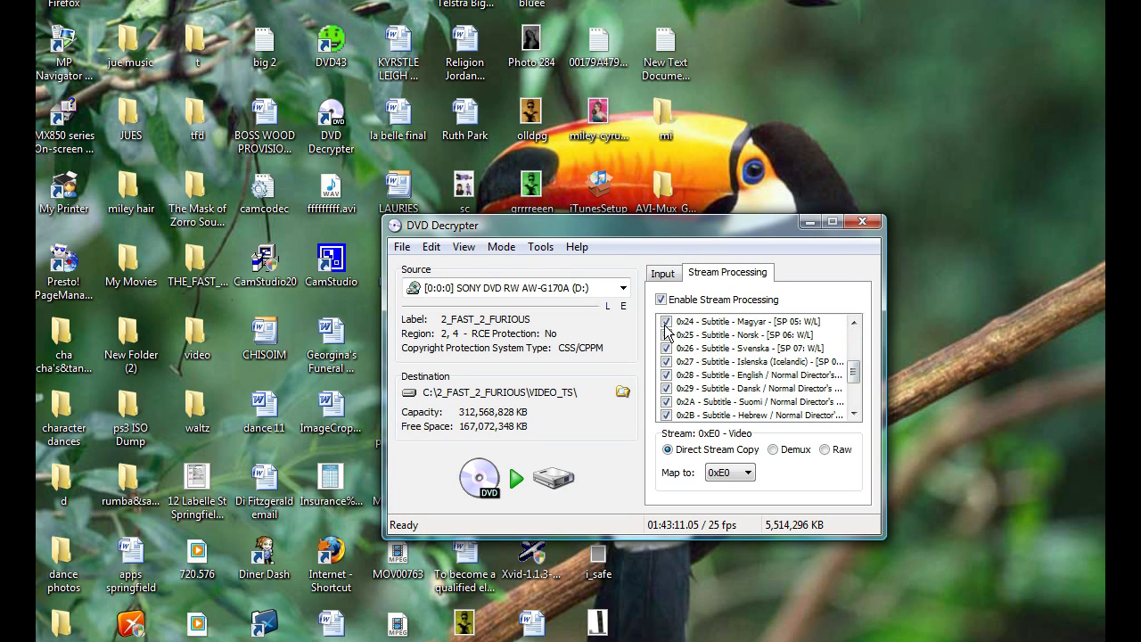
left_click(666, 321)
left_click(666, 335)
left_click(666, 348)
left_click(666, 361)
left_click(666, 374)
left_click(666, 401)
left_click(666, 415)
scroll(857, 401, "down", 2)
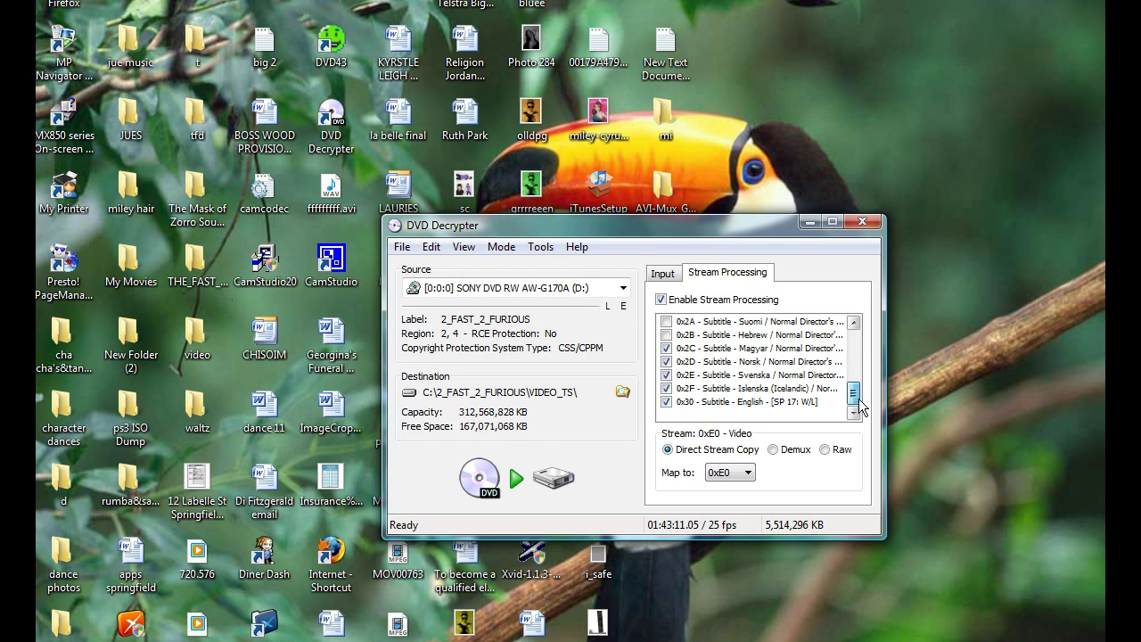
left_click(666, 348)
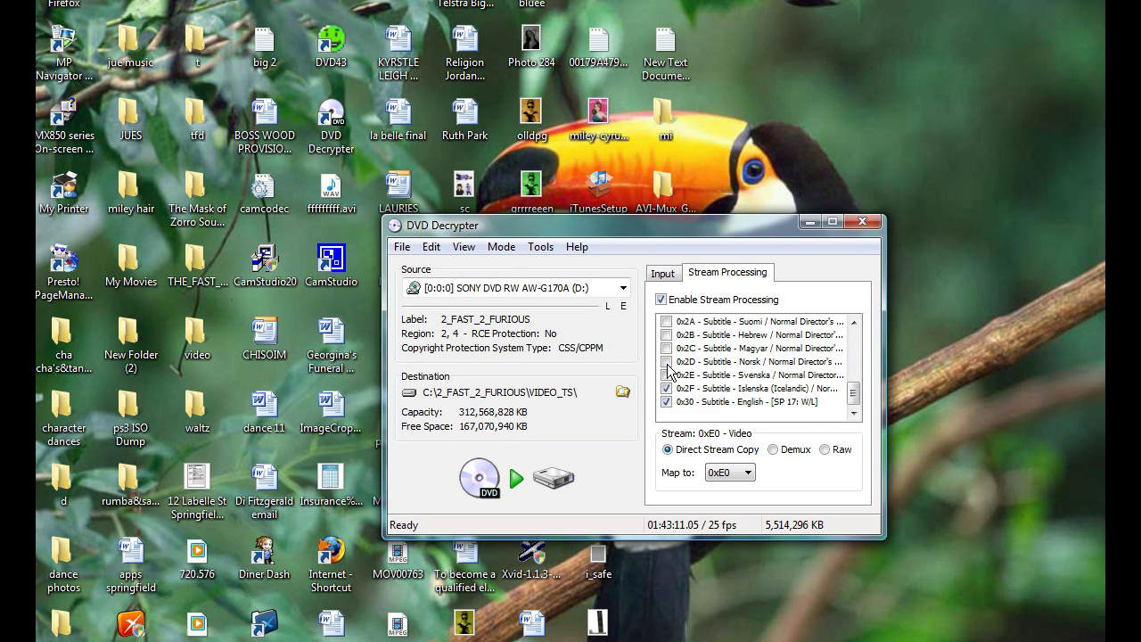
left_click(666, 374)
left_click(666, 388)
left_click(666, 402)
- Exclude the 0xE0 video stream and include only the 0x80 AC3 6ch English audio stream
scroll(858, 393, "up", 1)
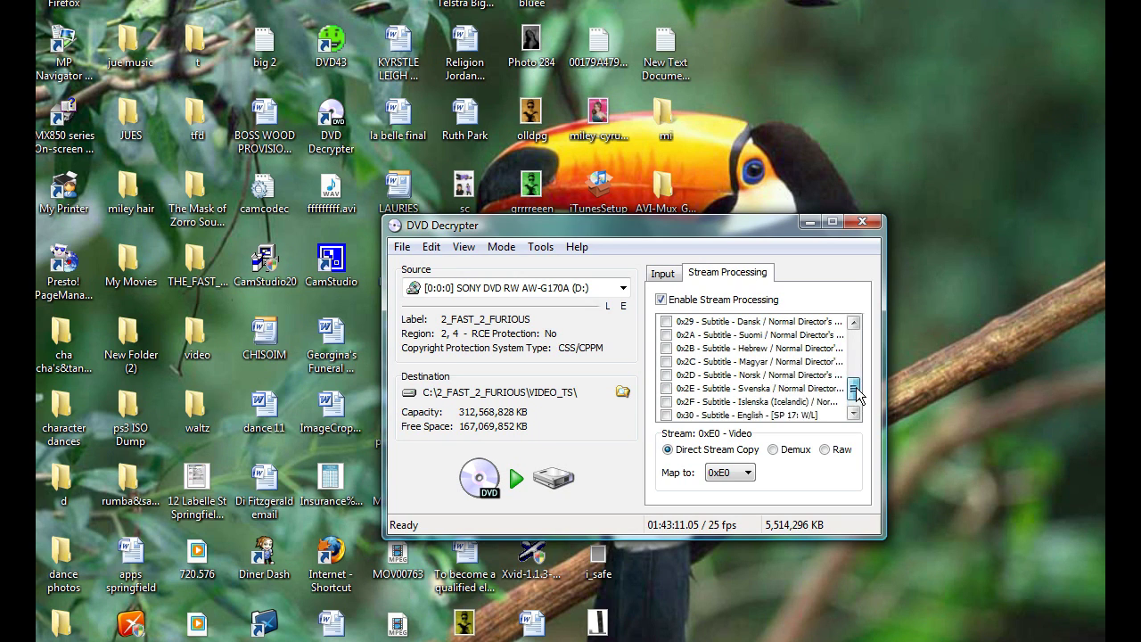
scroll(857, 393, "up", 5)
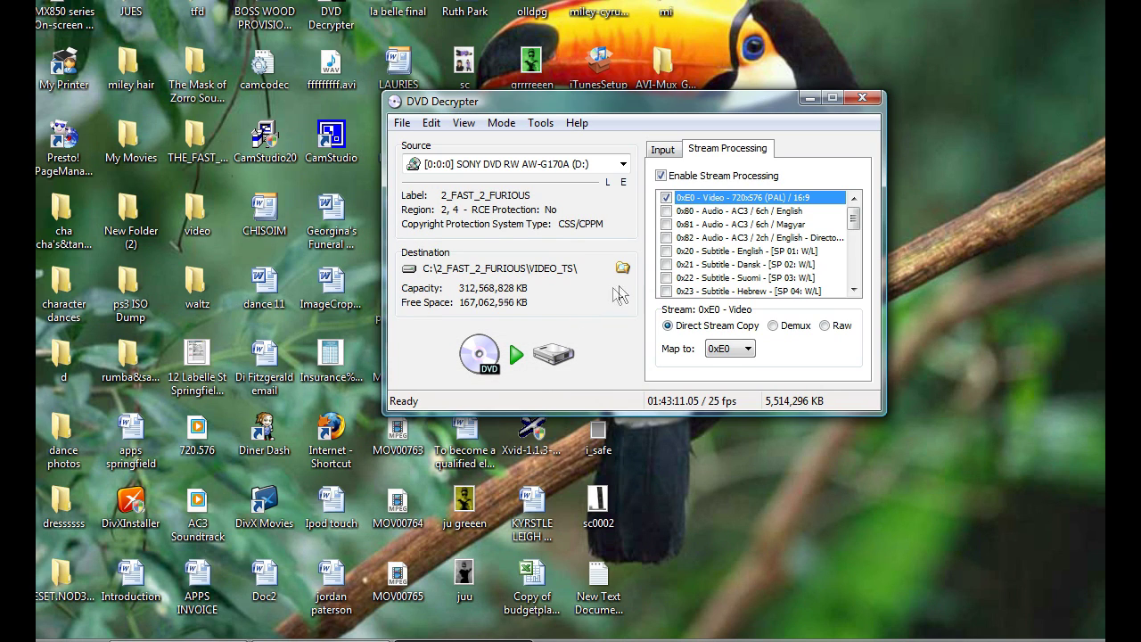
left_click(666, 197)
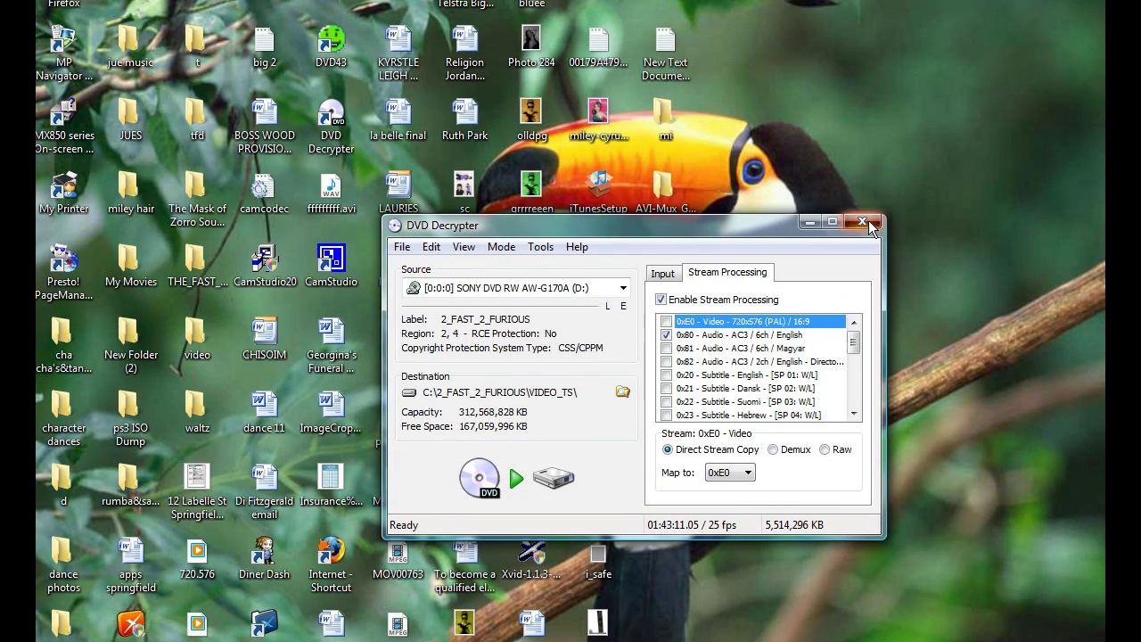
- Close DVD Decrypter and dismiss all error messages raised while it saves its settings
left_click(868, 221)
left_click(592, 387)
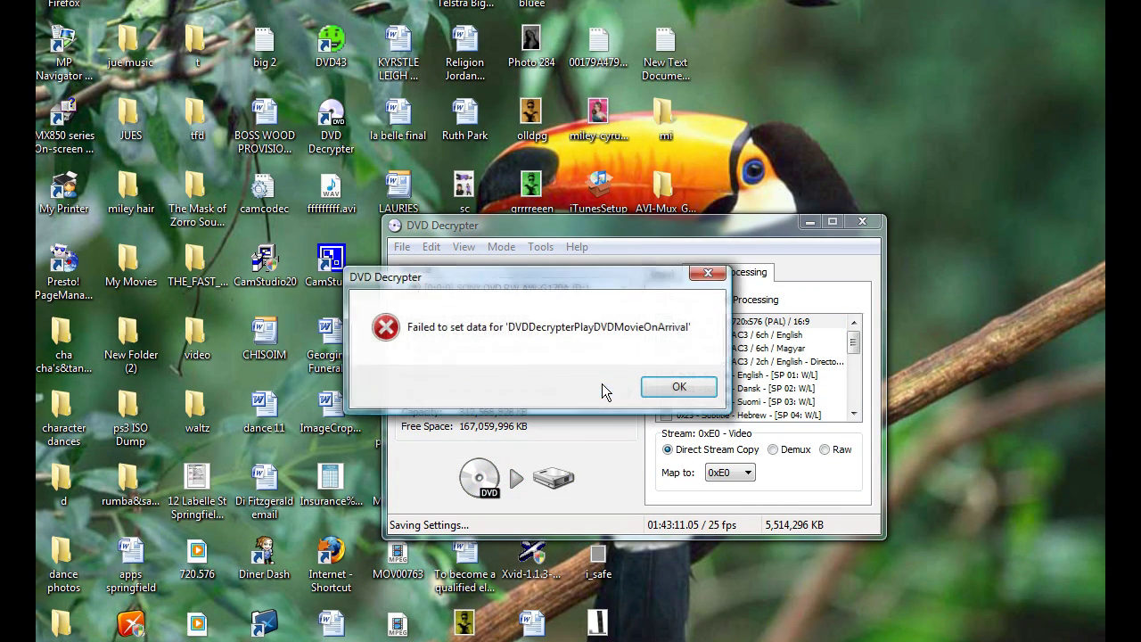
left_click(695, 391)
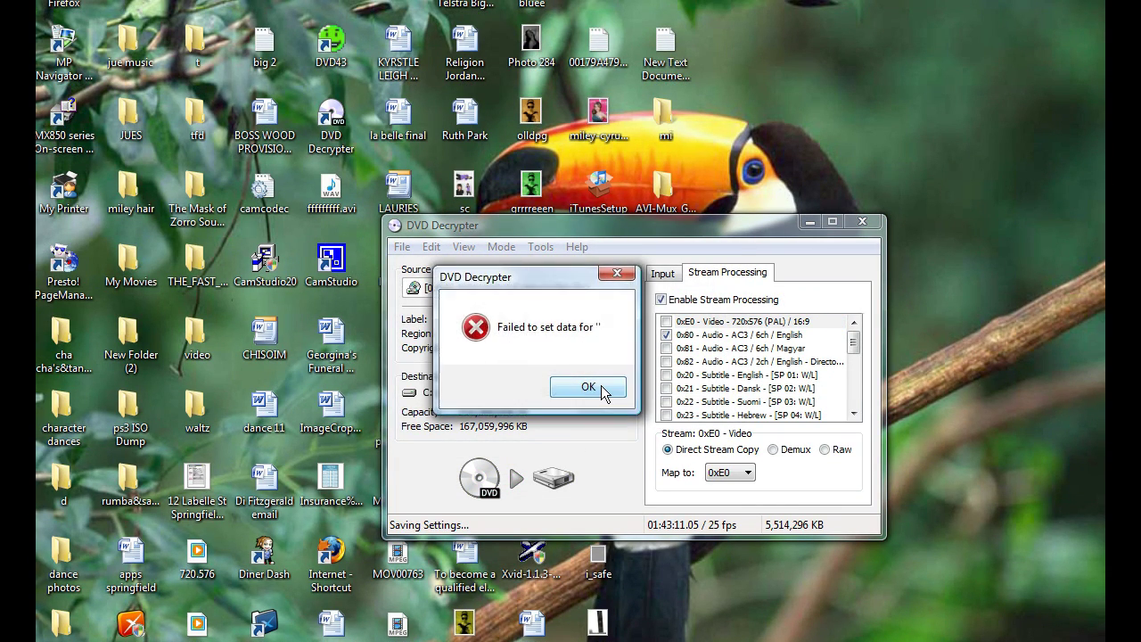
left_click(588, 387)
left_click(598, 387)
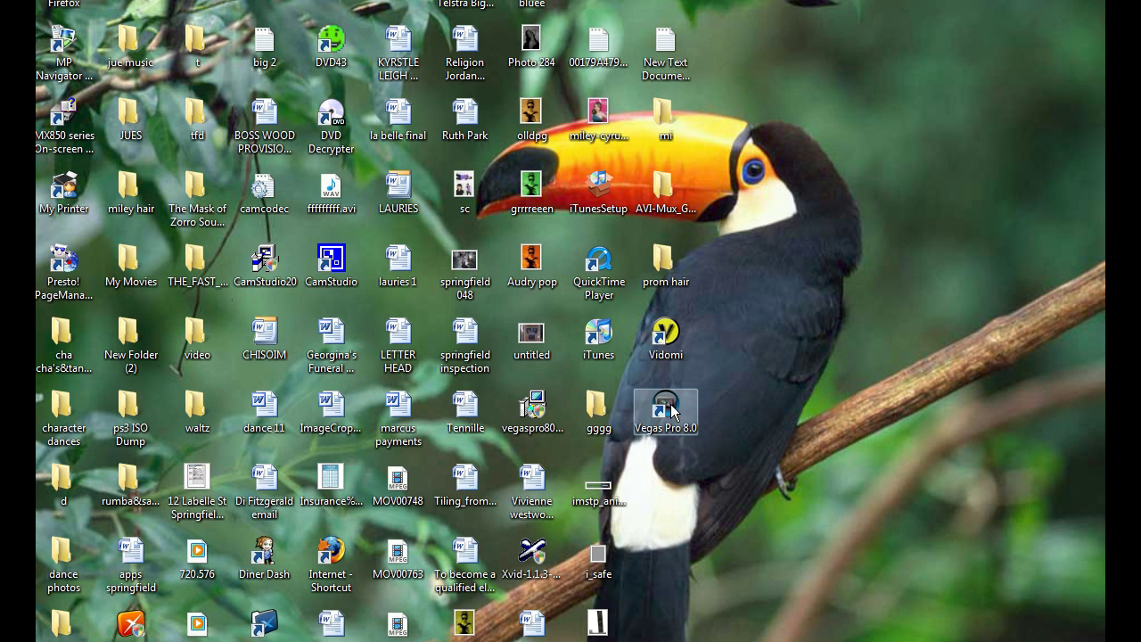
- Launch Vegas Pro 8.0 and set the project's audio master bus mode to 5.1 Surround
double_click(671, 410)
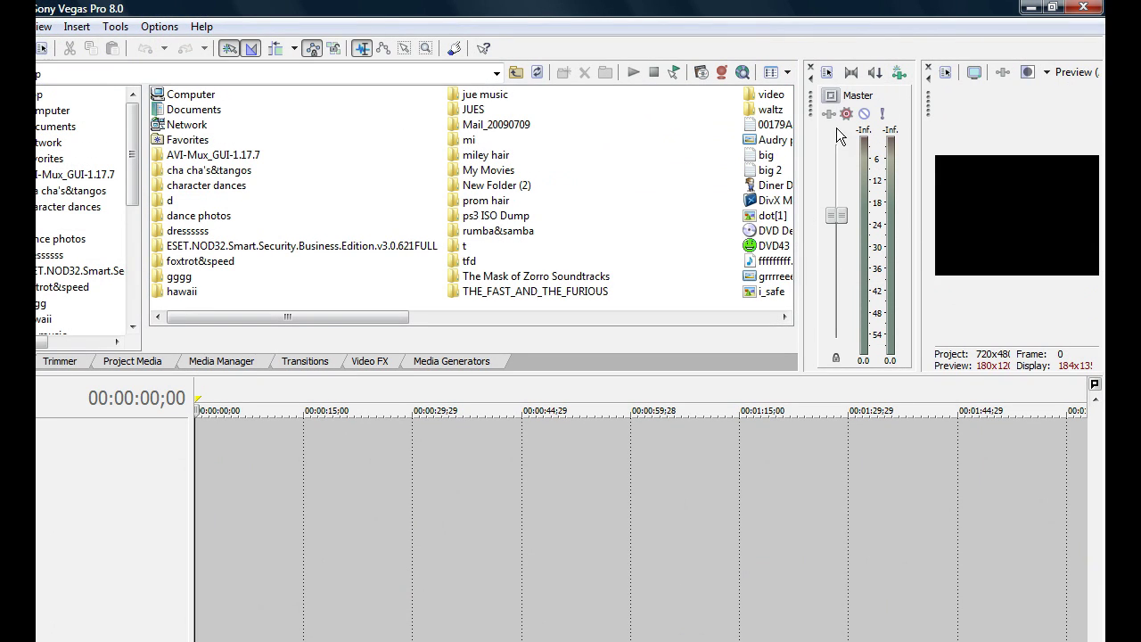
left_click(828, 74)
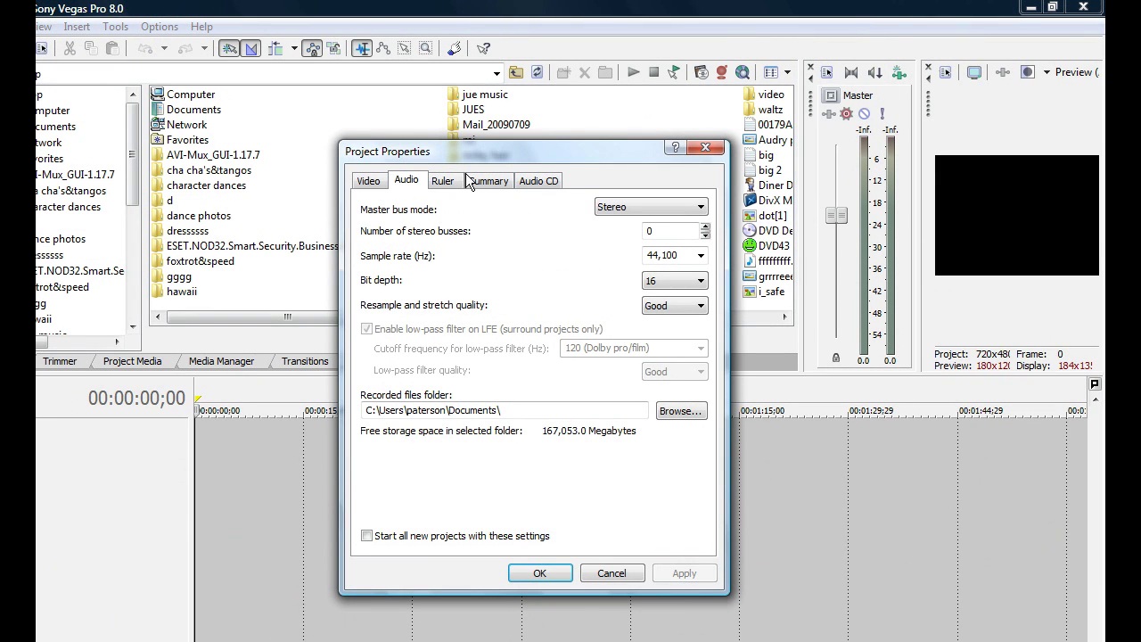
left_click(366, 183)
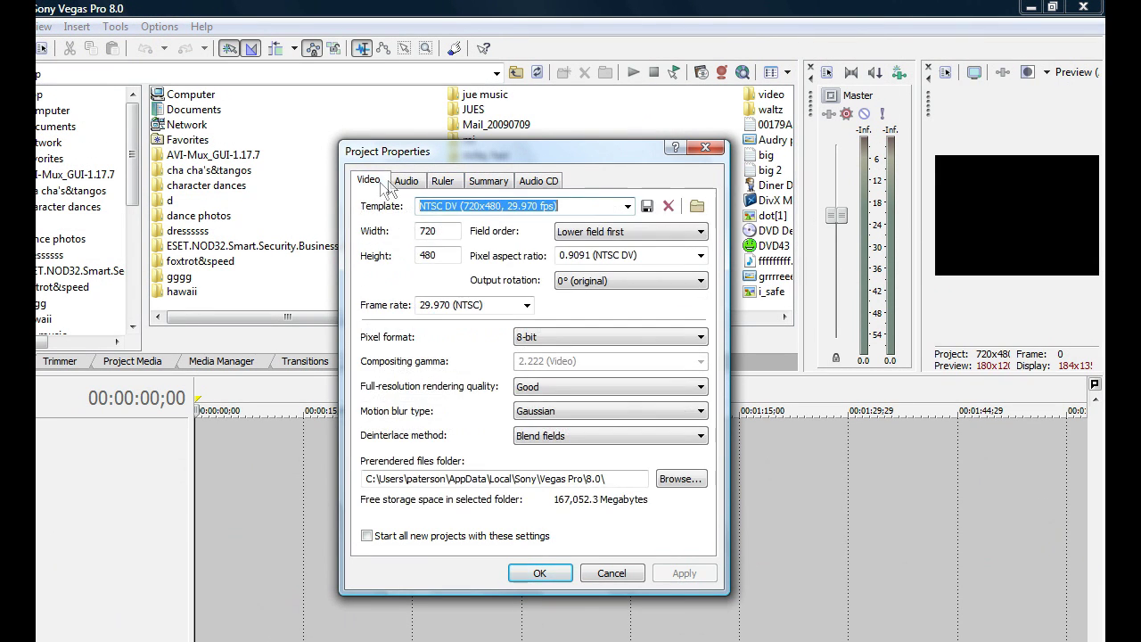
left_click(401, 180)
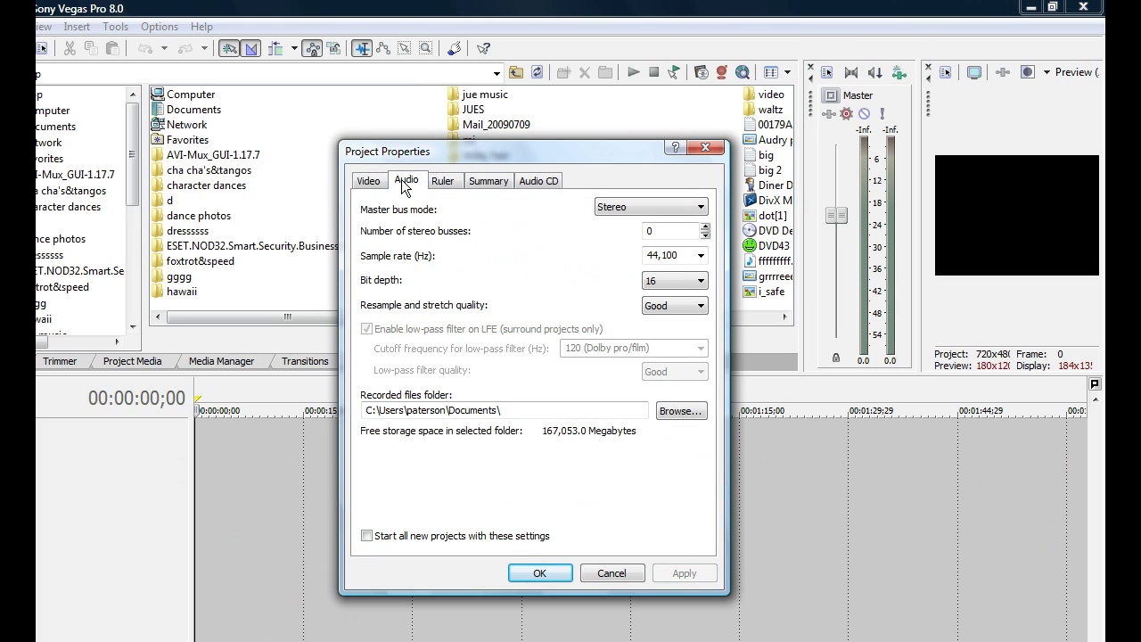
left_click(621, 206)
left_click(625, 232)
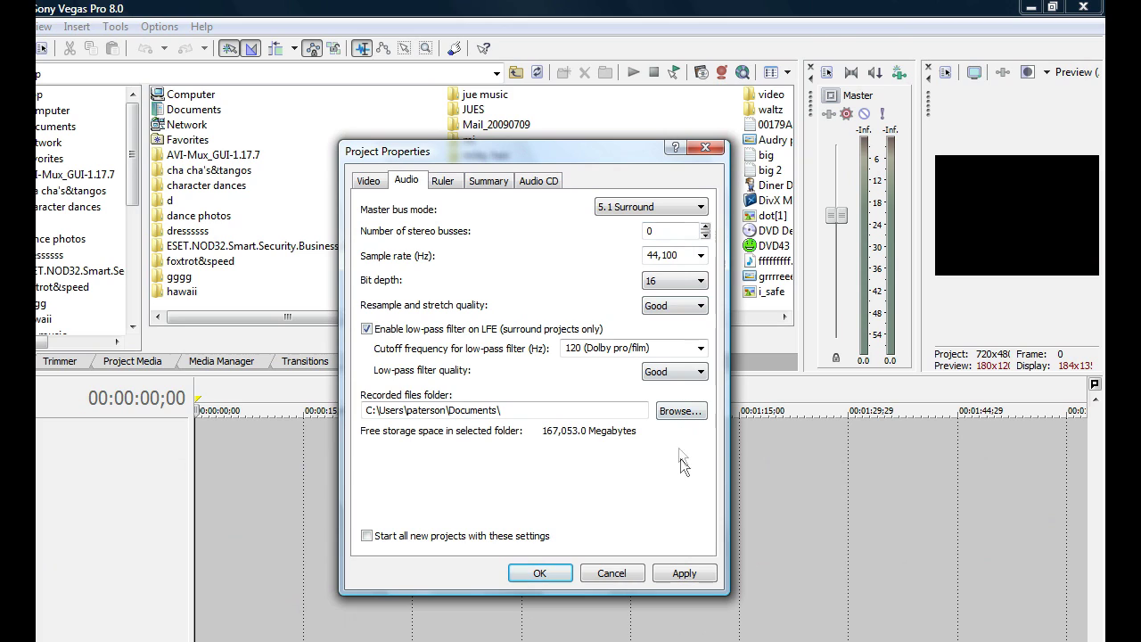
- Set the project's audio bit depth to 24
left_click(657, 280)
left_click(587, 273)
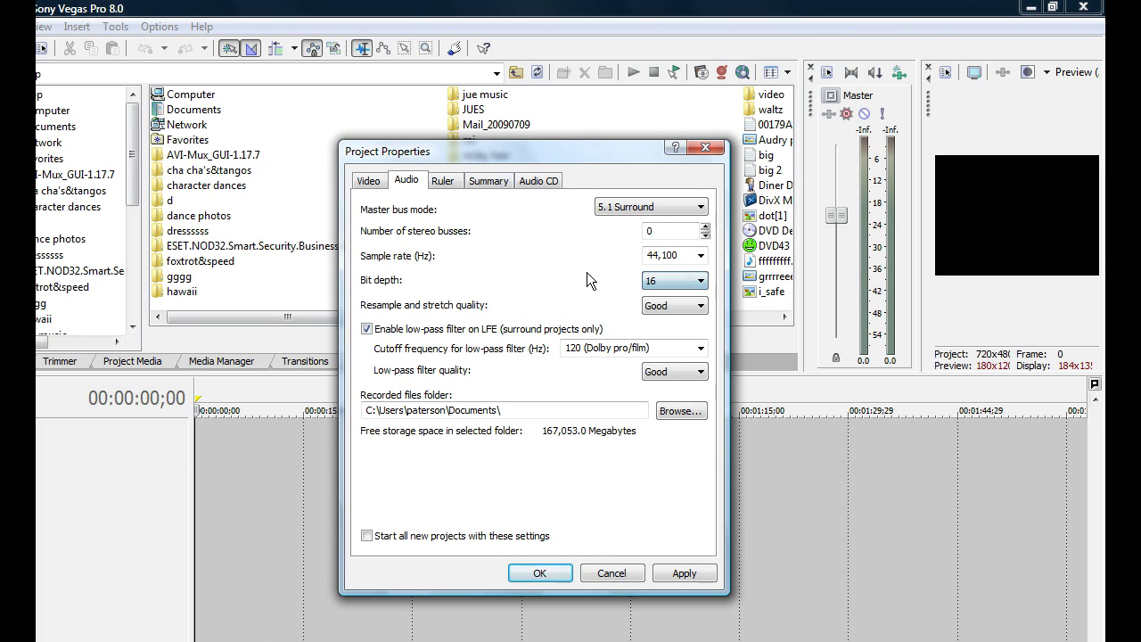
left_click(667, 282)
left_click(664, 321)
- Set the resample and stretch quality and the low-pass filter quality to Best, and apply the project properties
left_click(675, 305)
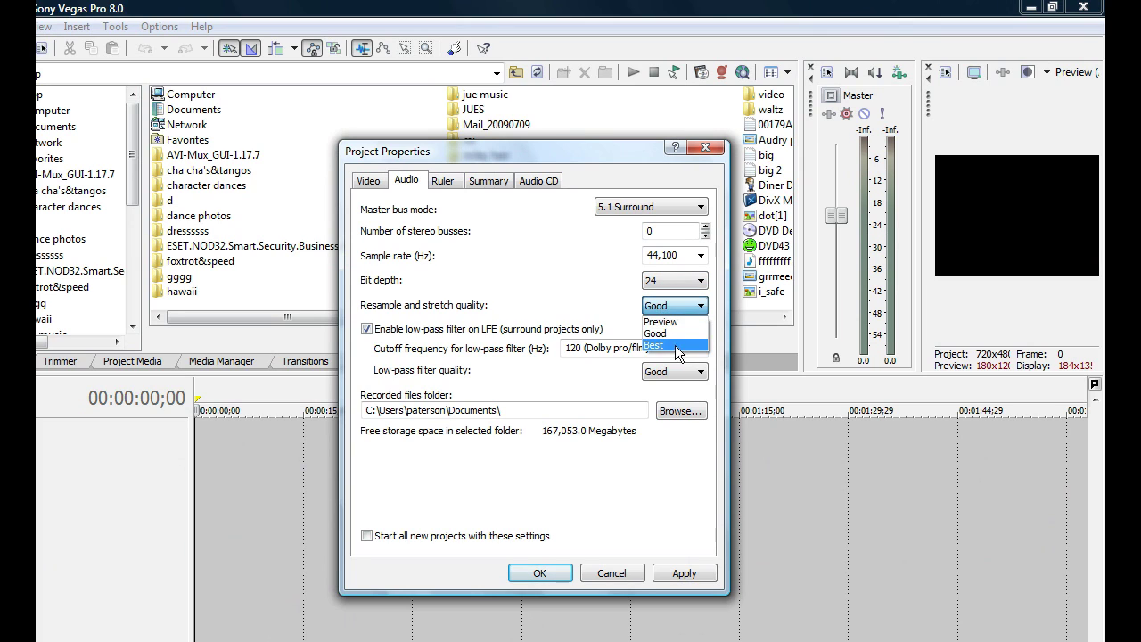
left_click(675, 345)
left_click(675, 371)
left_click(673, 406)
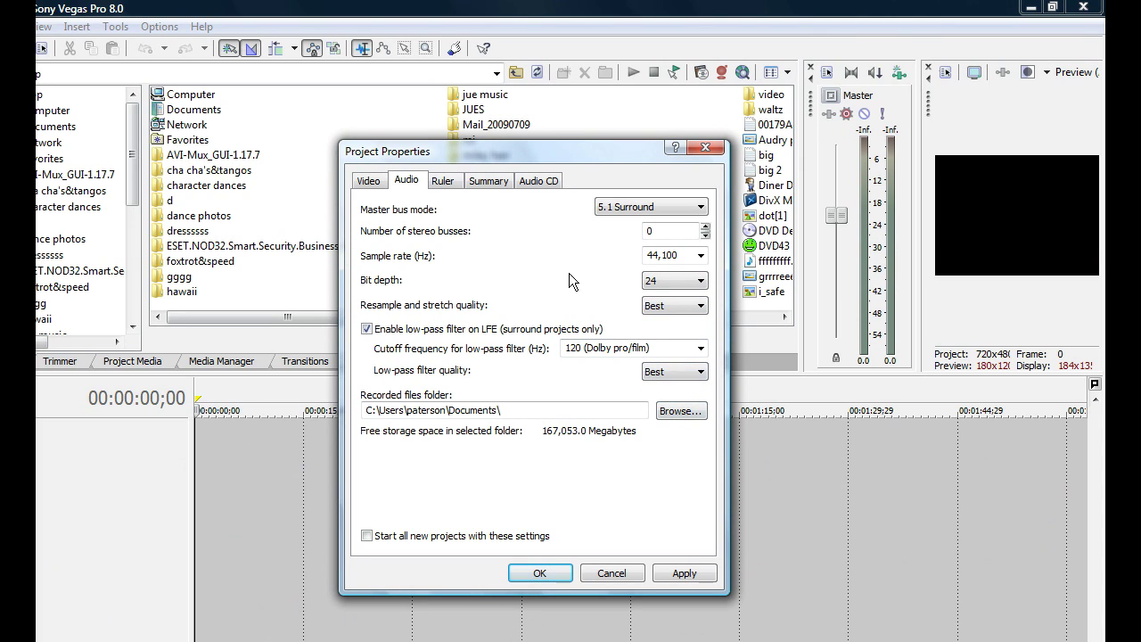
left_click(610, 348)
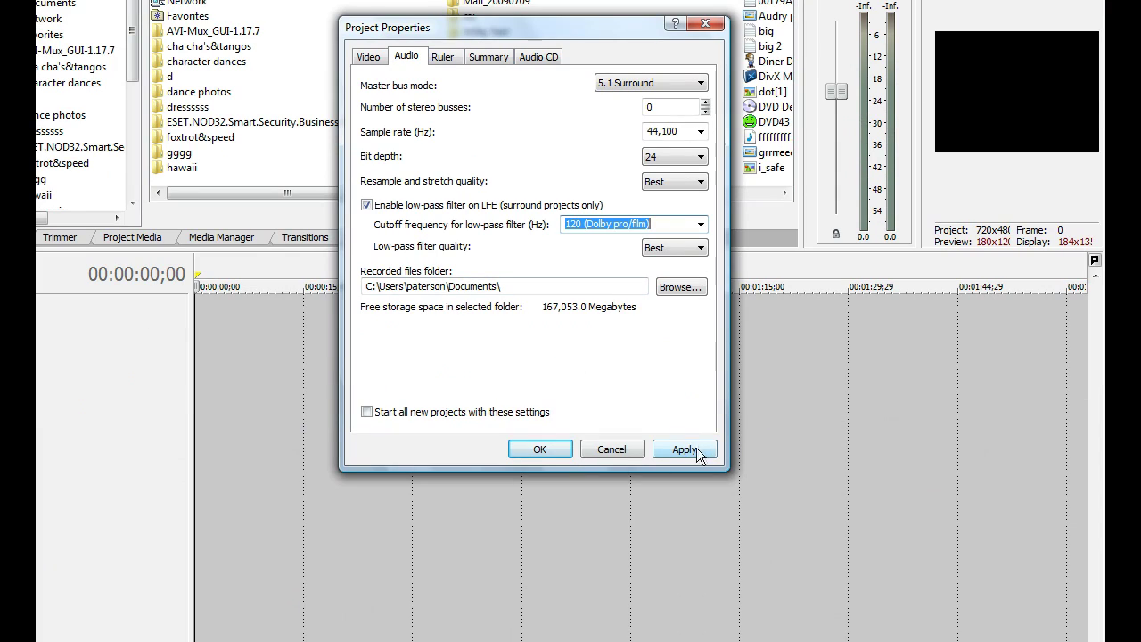
left_click(692, 454)
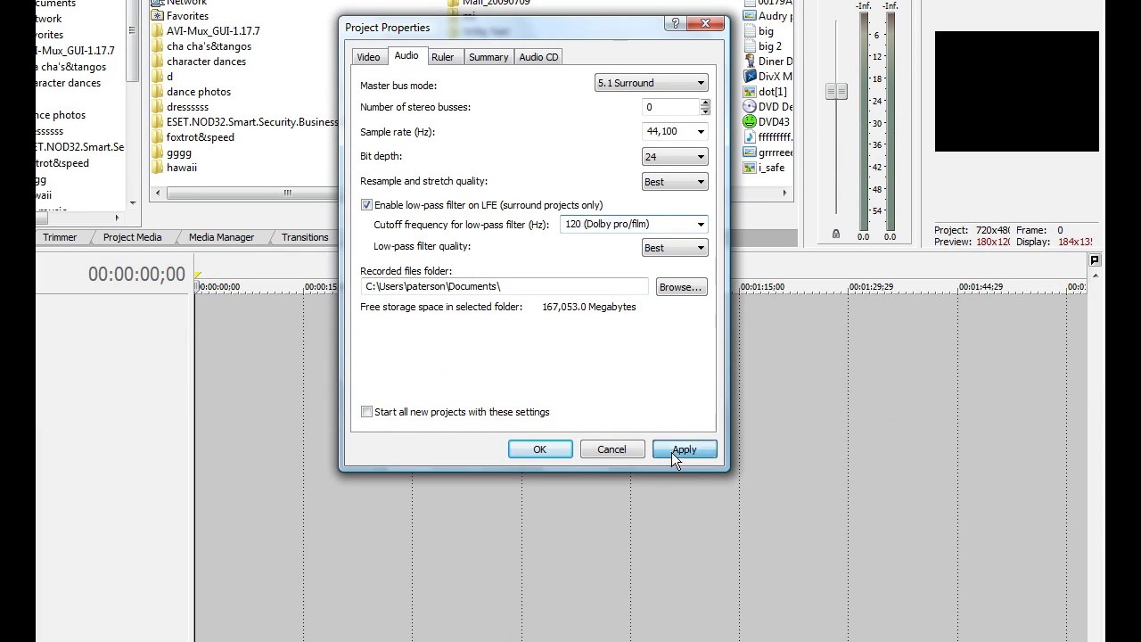
left_click(551, 449)
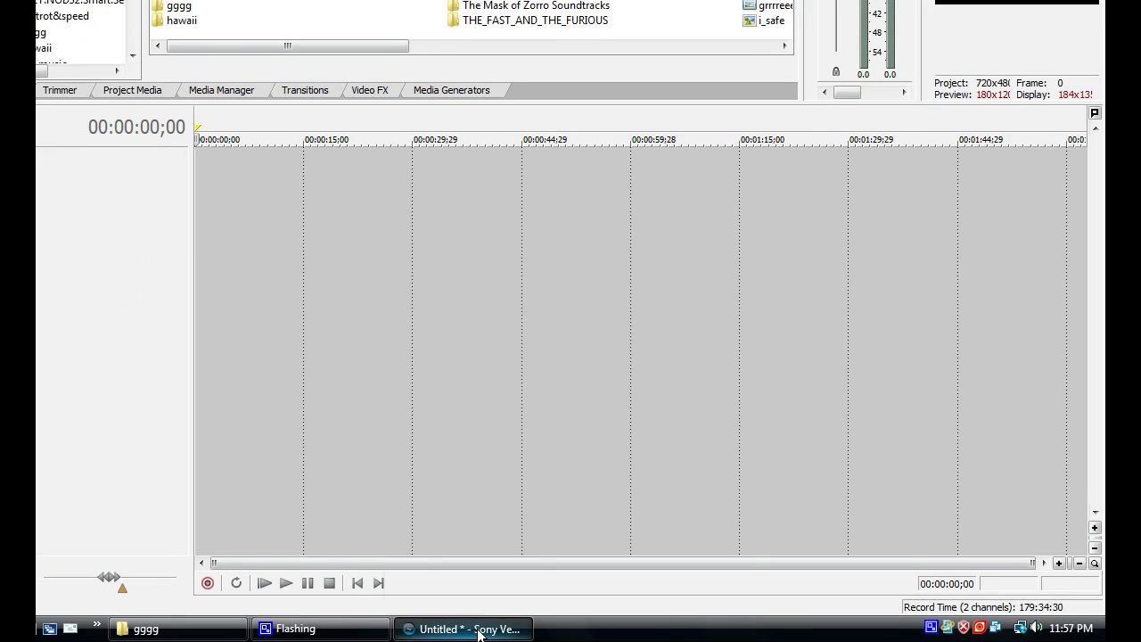
- Minimize Vegas Pro and open the ac3 subfolder of the THE_FAST_AND_THE_FURIOUS folder on the desktop
left_click(499, 629)
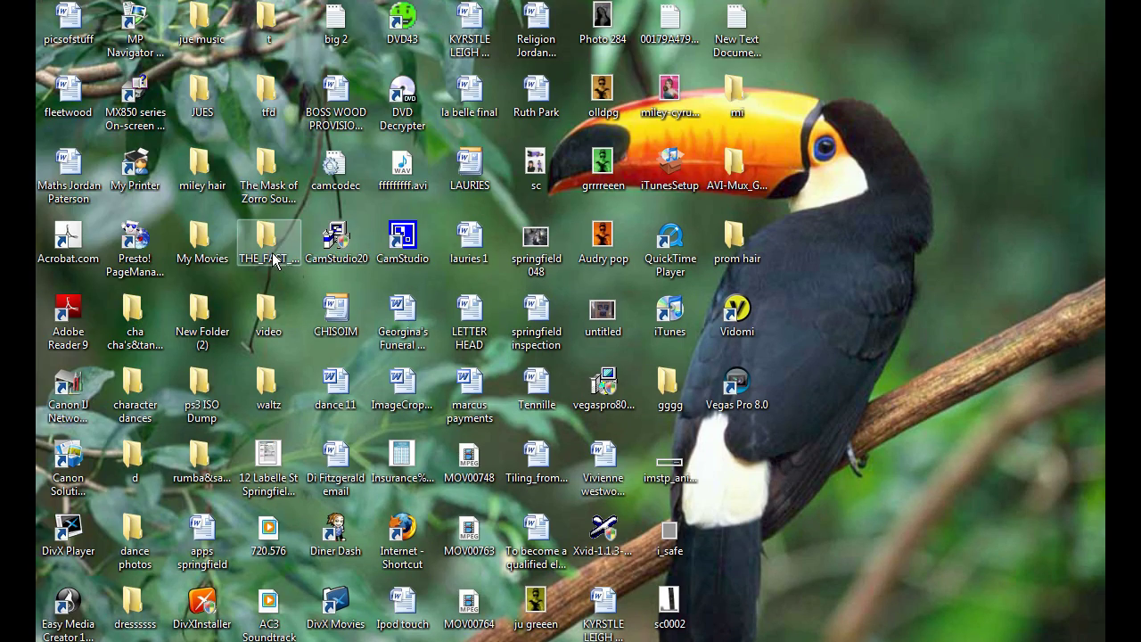
double_click(275, 260)
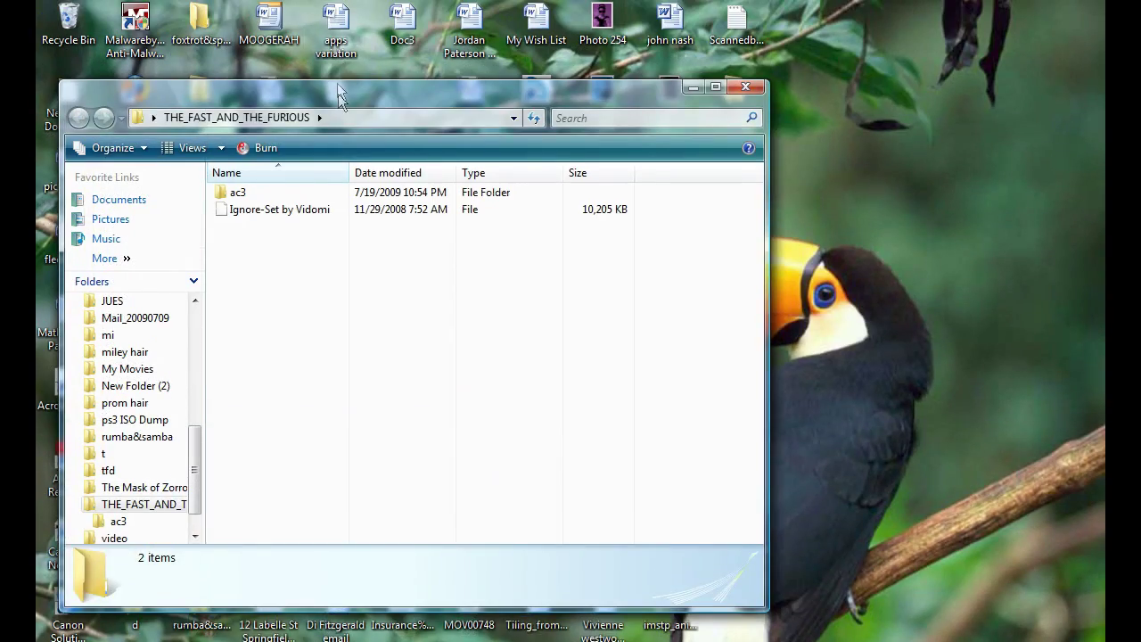
left_click_drag(339, 94, 538, 348)
double_click(438, 445)
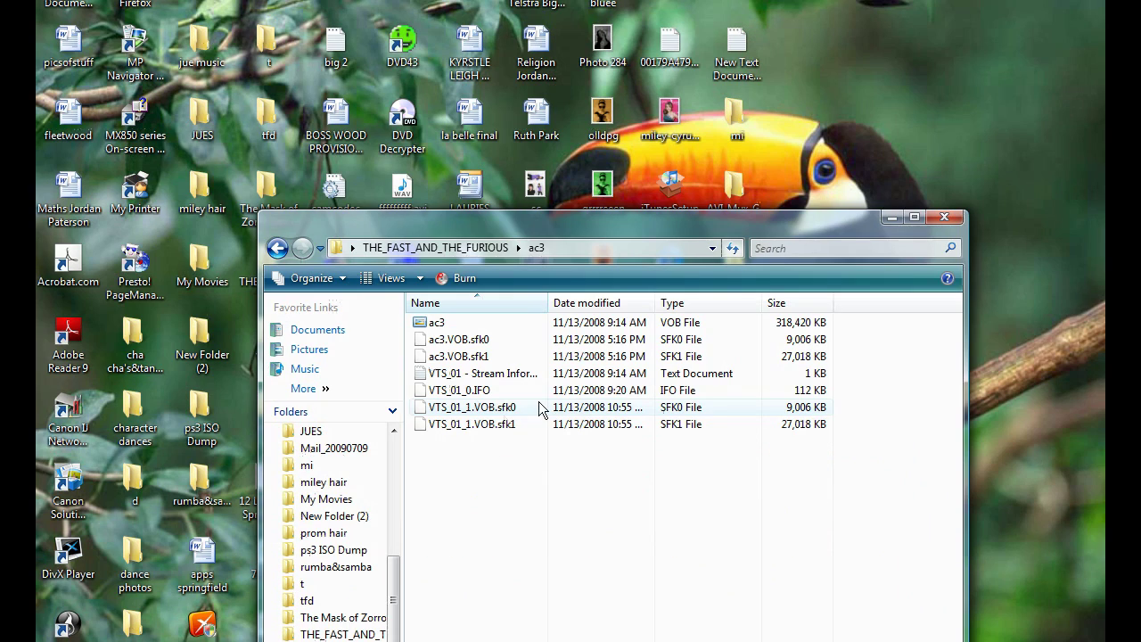
- Add the ac3 VOB file from the ac3 folder to the Vegas Pro timeline
left_click(451, 327)
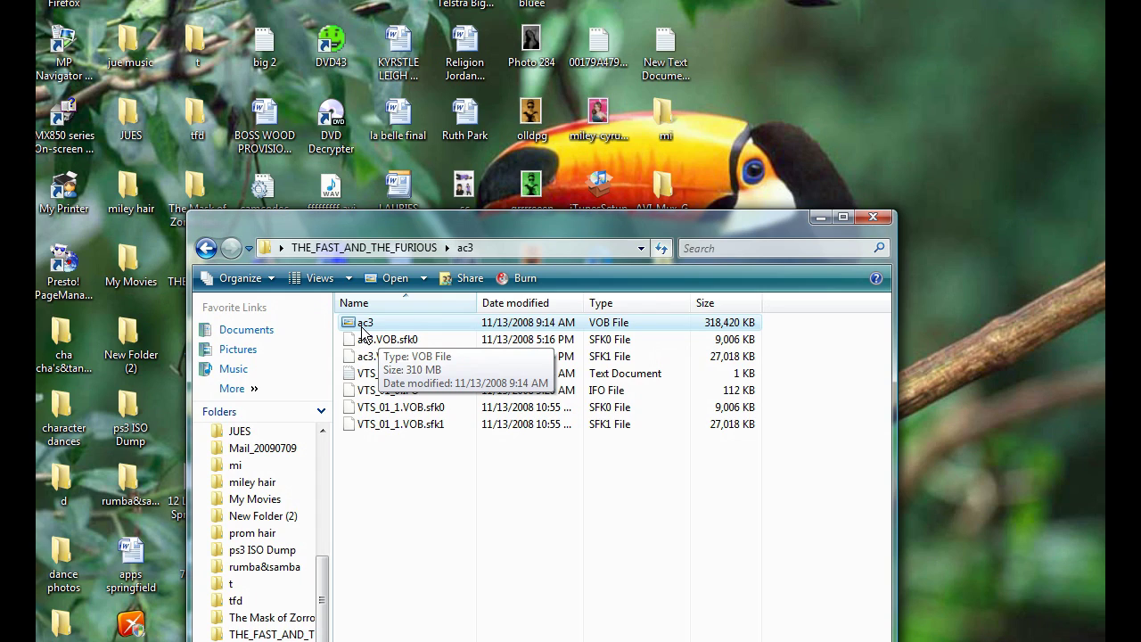
left_click_drag(363, 331, 593, 607)
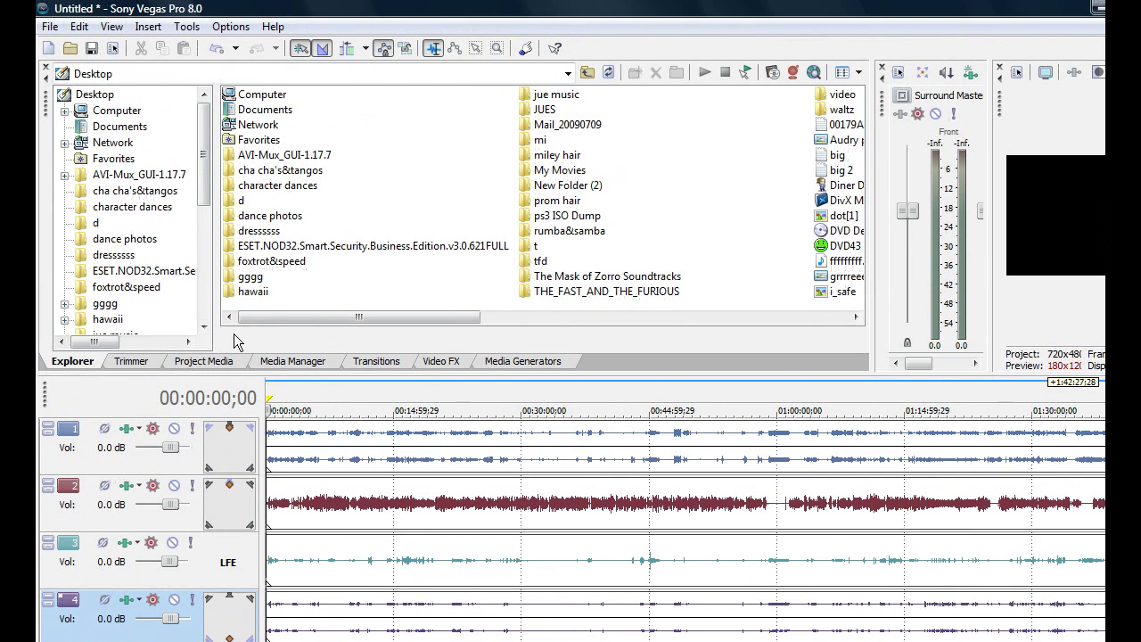
- Start rendering the project and choose Dolby Digital AC-3 Pro (*.ac3) as the output format
left_click(50, 27)
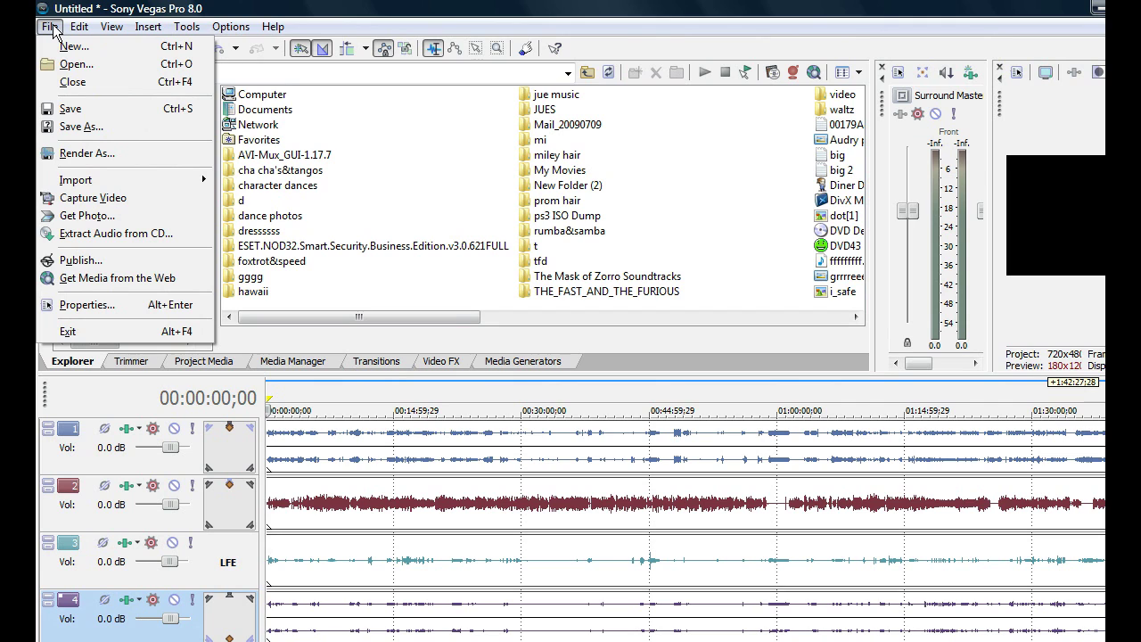
left_click(122, 157)
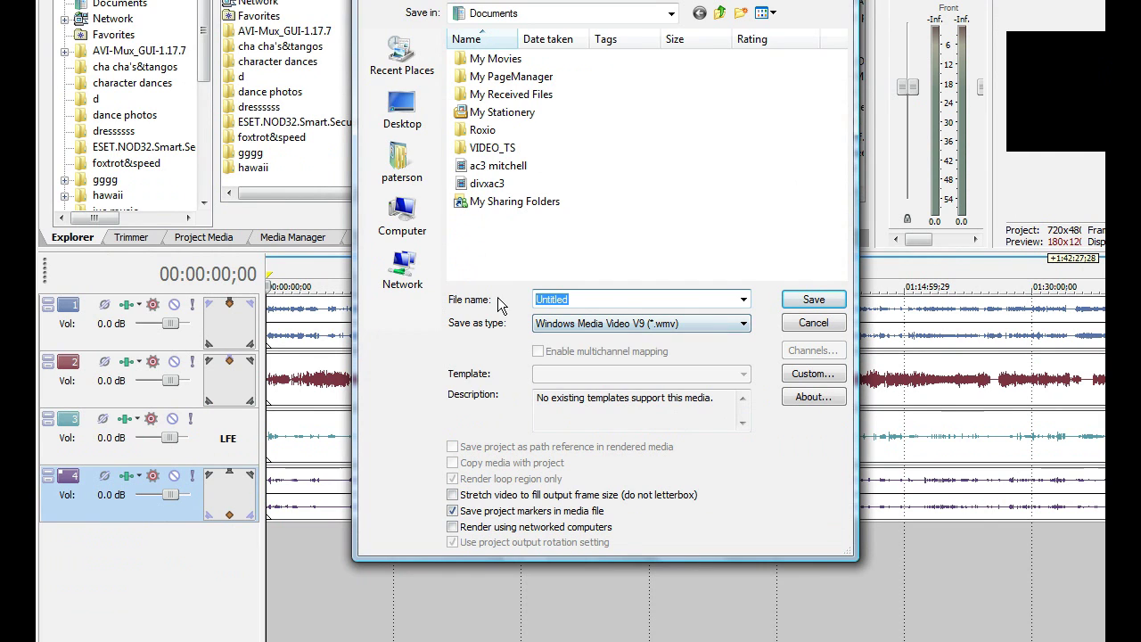
left_click(590, 330)
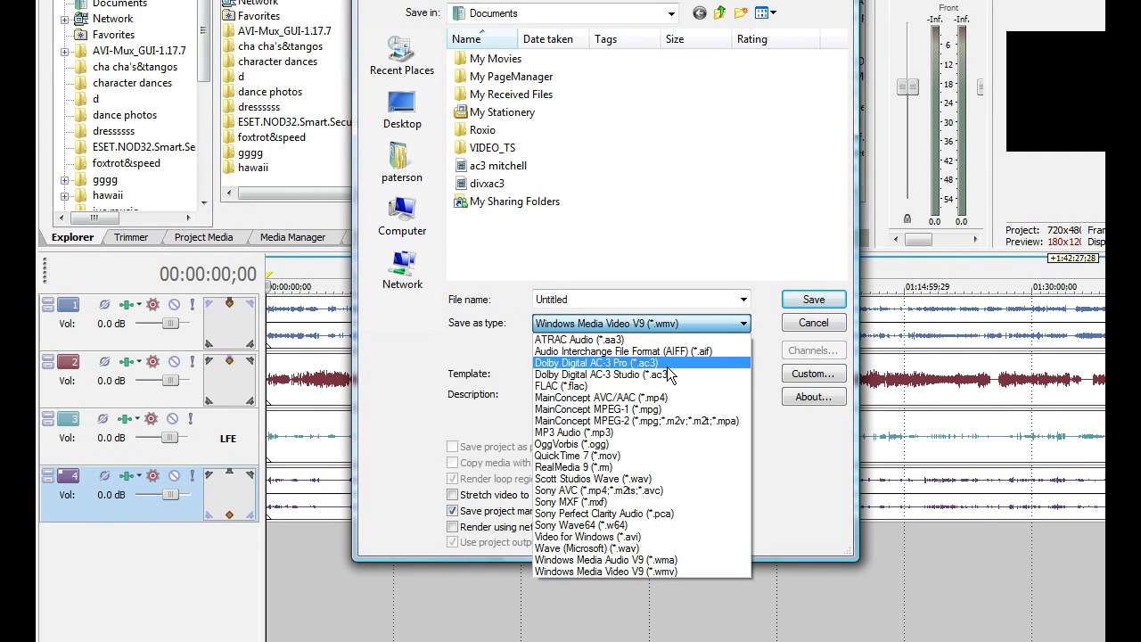
left_click(681, 363)
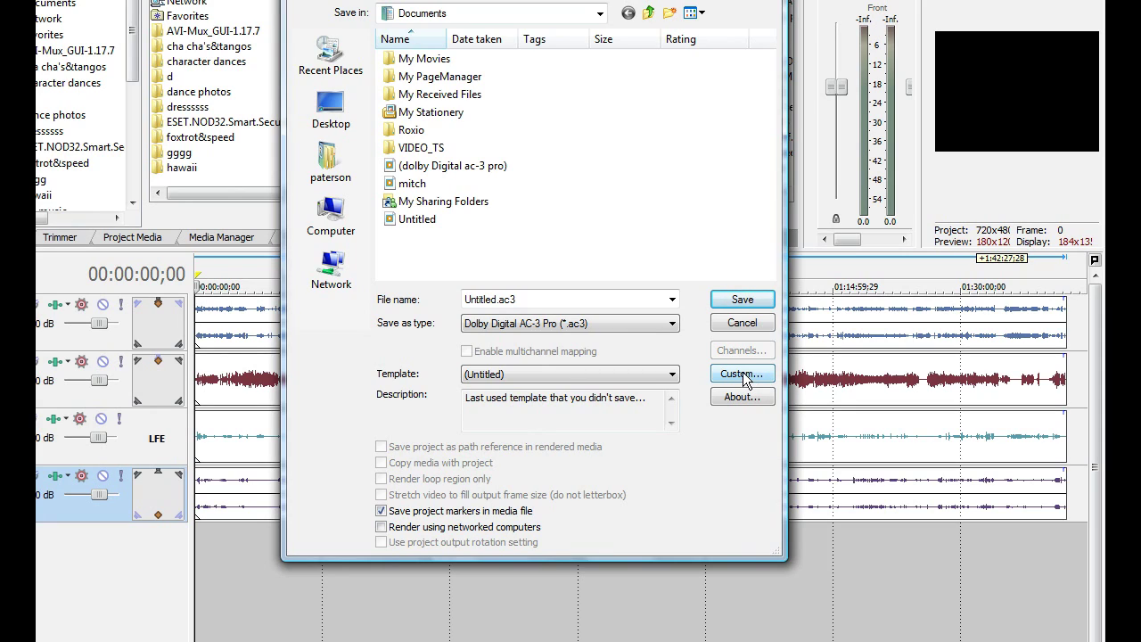
- Customize the AC-3 render template and set its dialog normalization to -20 dB
left_click(743, 373)
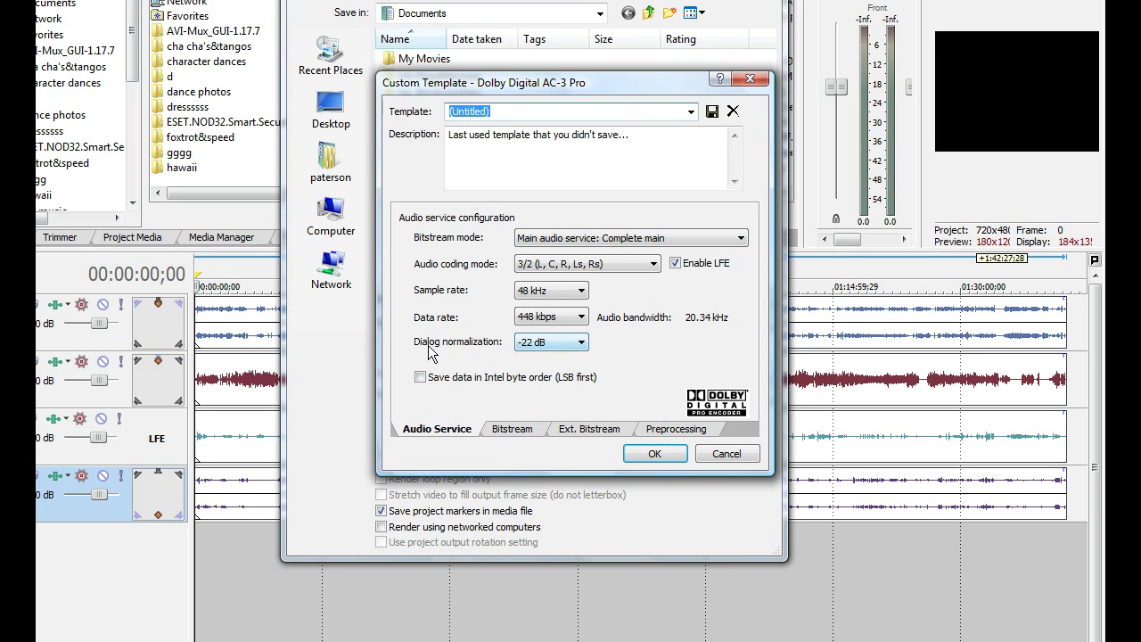
left_click(578, 348)
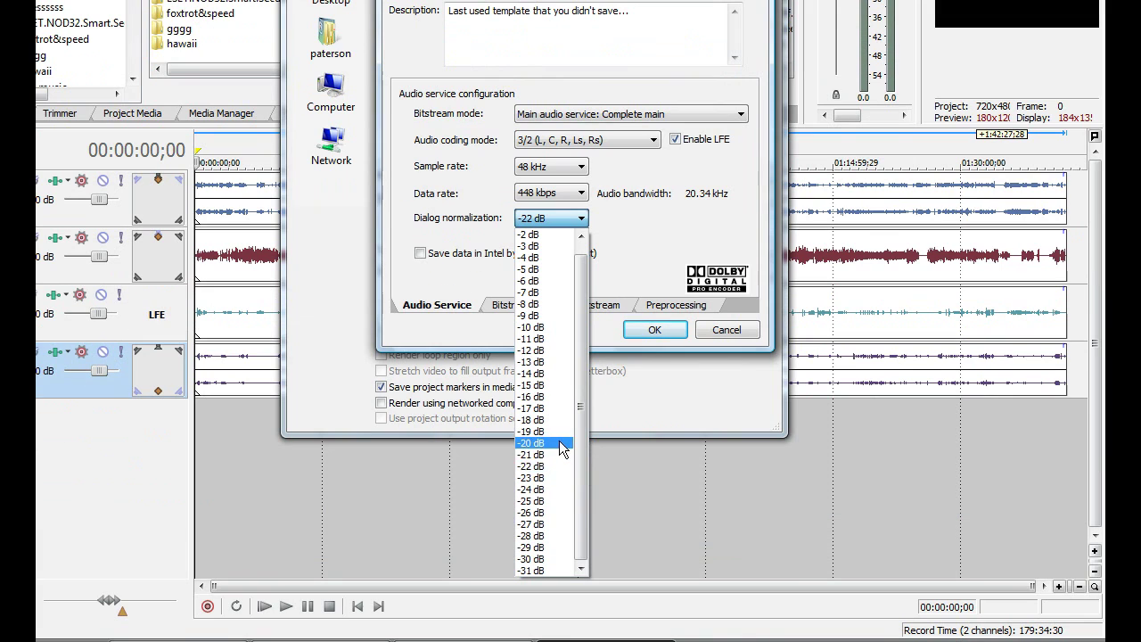
left_click(562, 444)
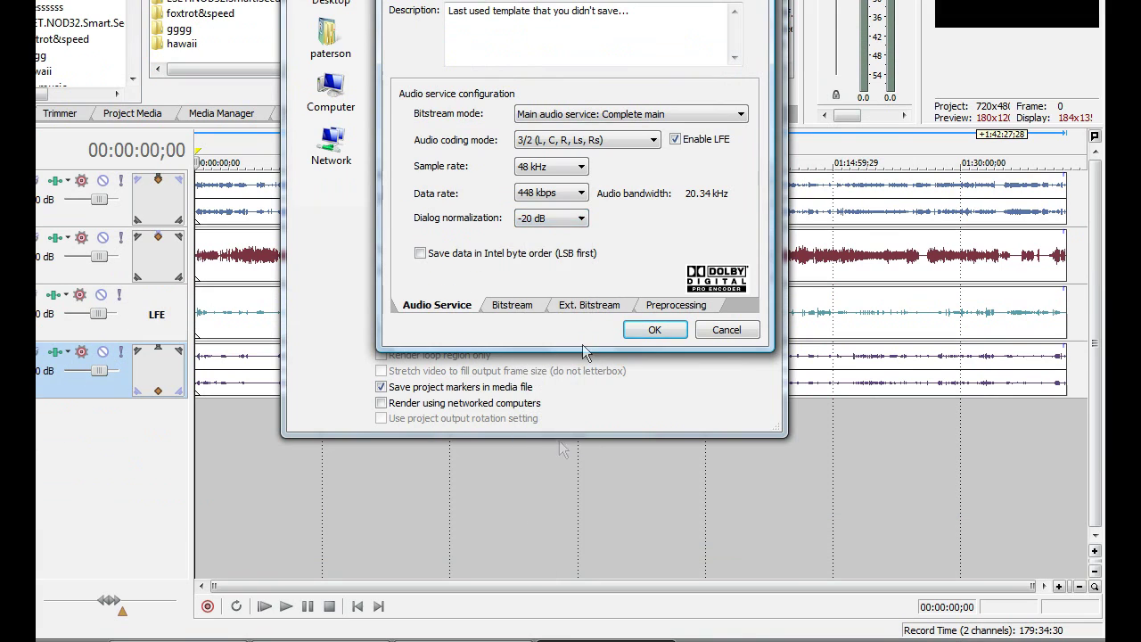
- Review the template's bitstream and extended bitstream settings, pick an RF mode profile in the preprocessing settings, and accept the template
left_click(524, 308)
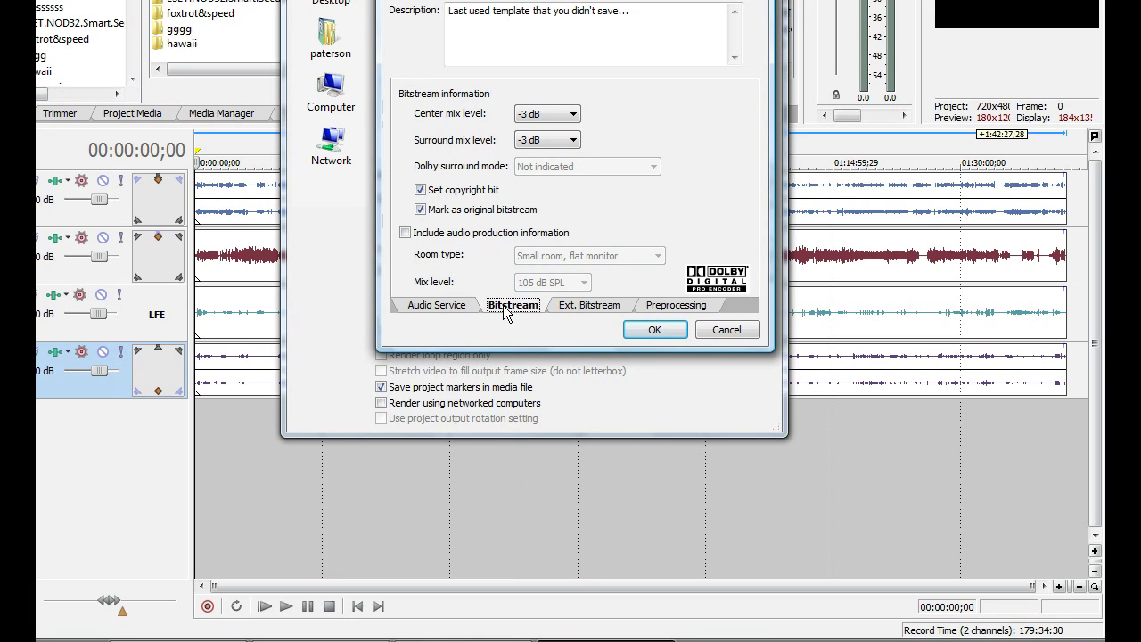
left_click(599, 307)
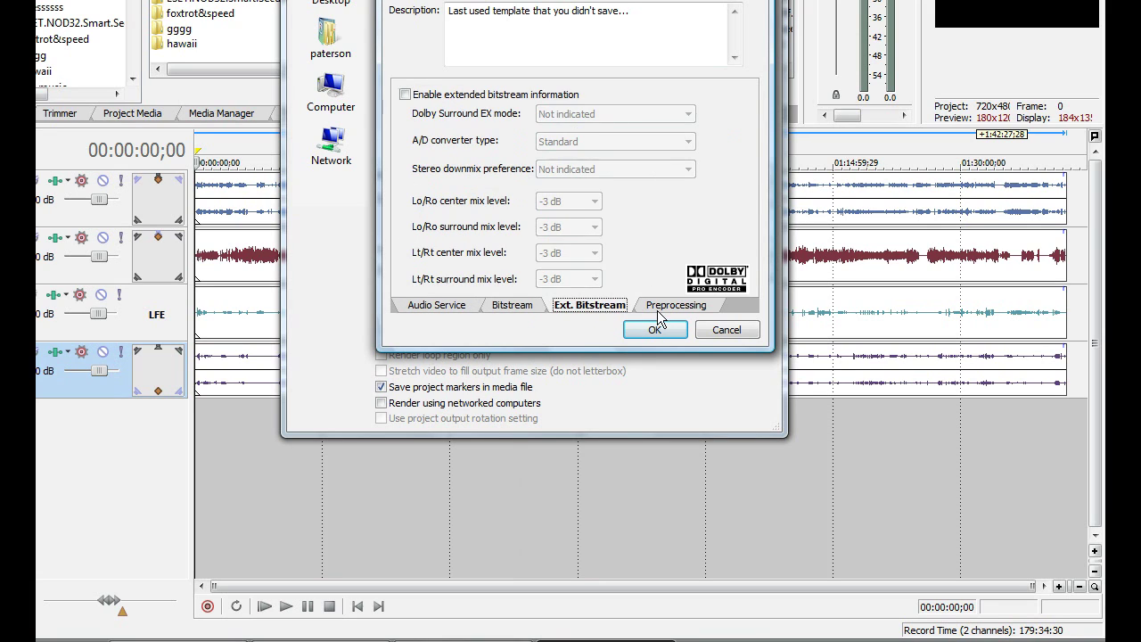
left_click(665, 312)
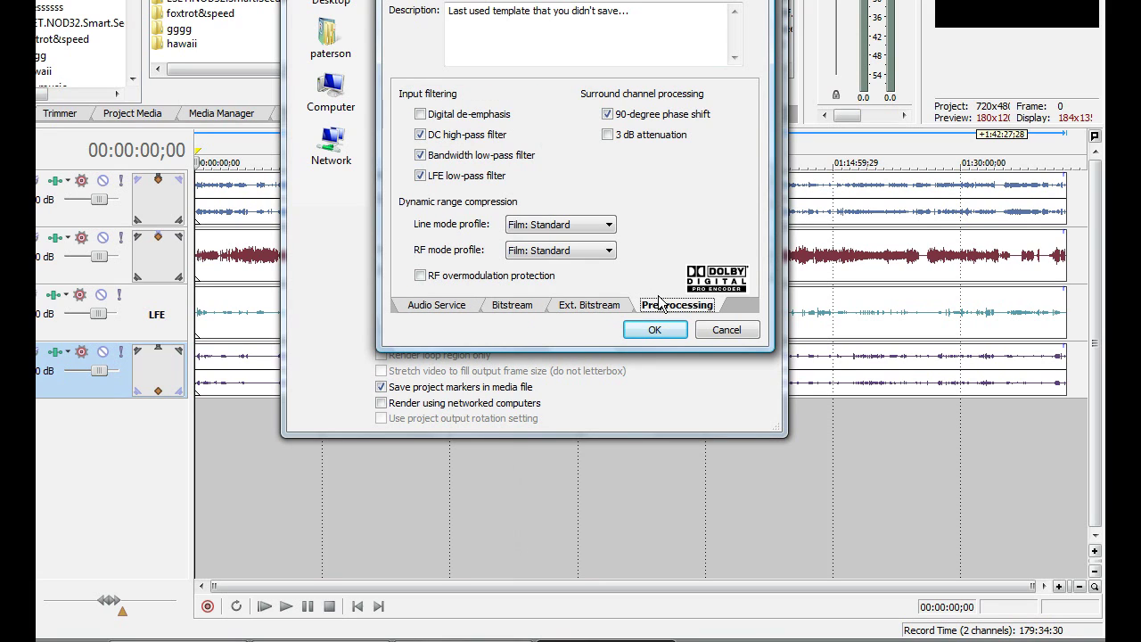
left_click(543, 249)
left_click(574, 278)
left_click(655, 330)
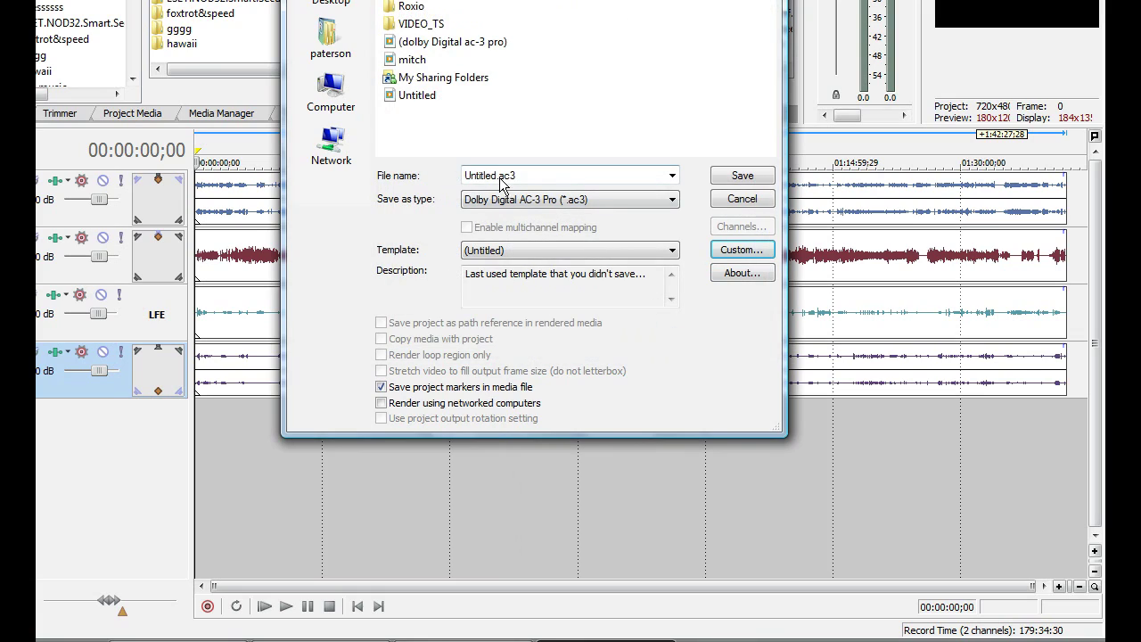
- Dismiss the render settings, close Vegas Pro without saving the project, and close the ac3 folder
double_click(499, 178)
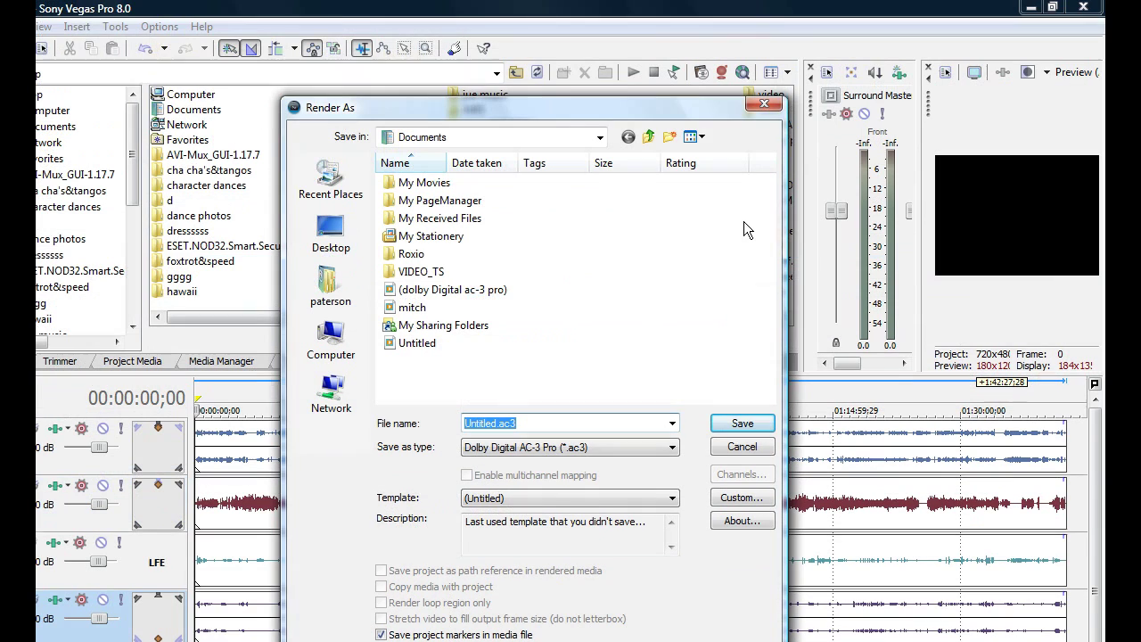
left_click(769, 109)
left_click(1086, 9)
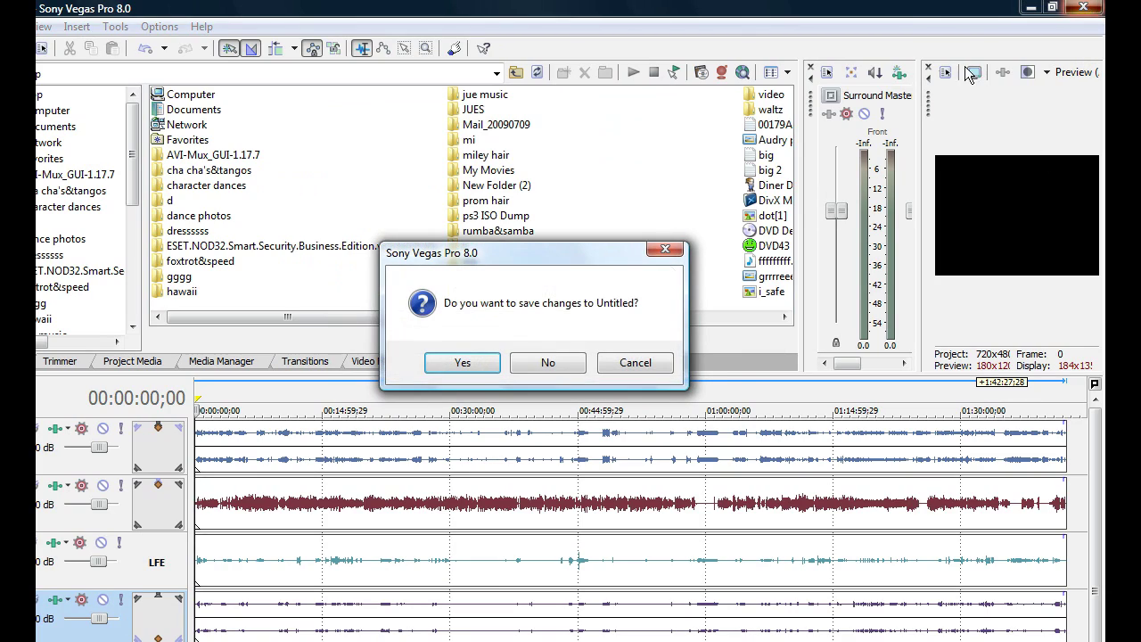
left_click(575, 367)
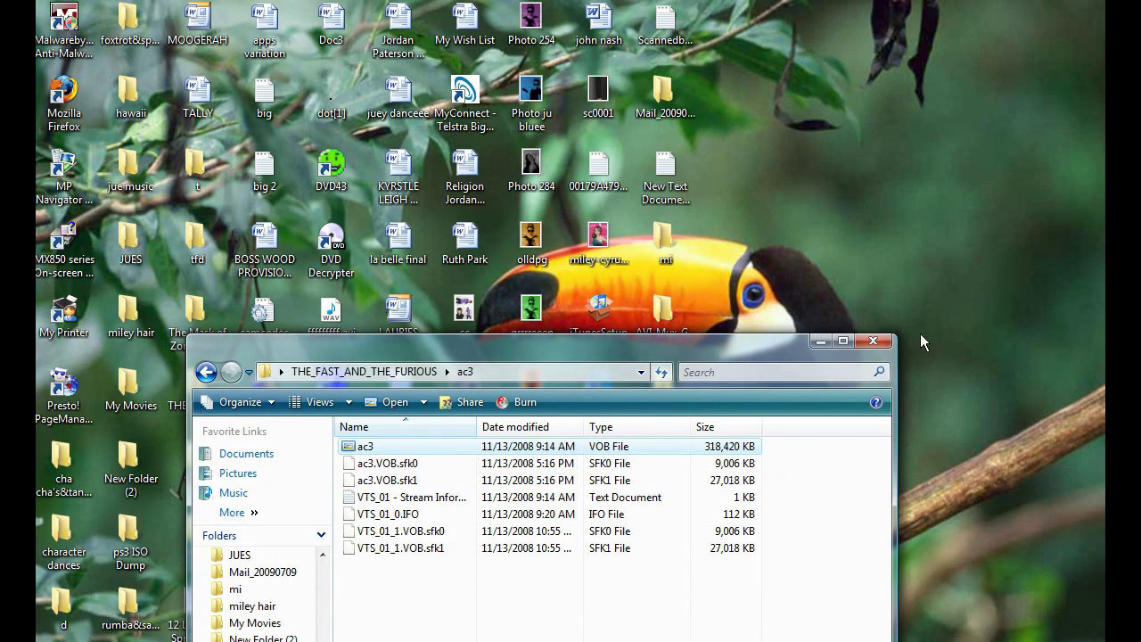
left_click(881, 341)
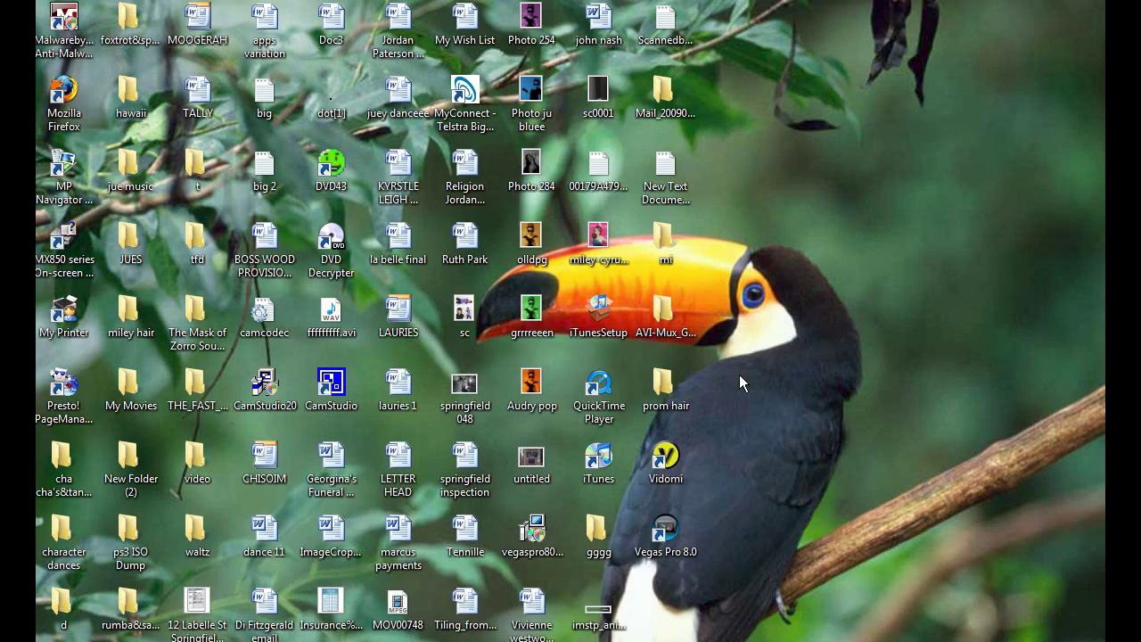
- Launch Vidomi Encoder and add VTS_01_1 through VTS_01_4 from the gggg\VIDEO_TS folder as input files
left_click(678, 463)
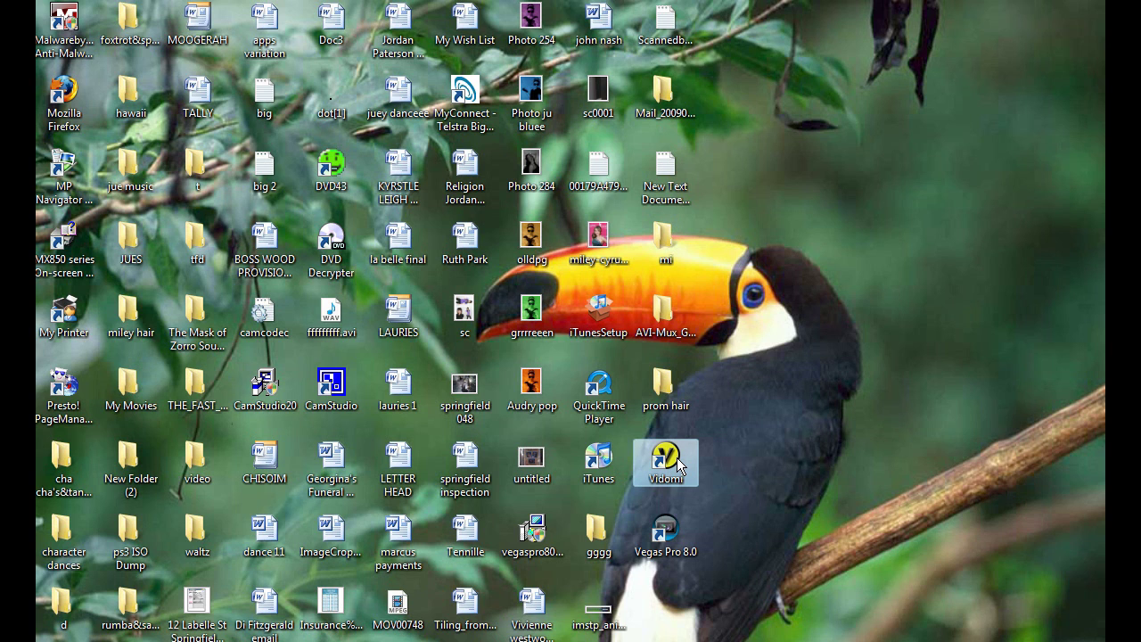
double_click(677, 463)
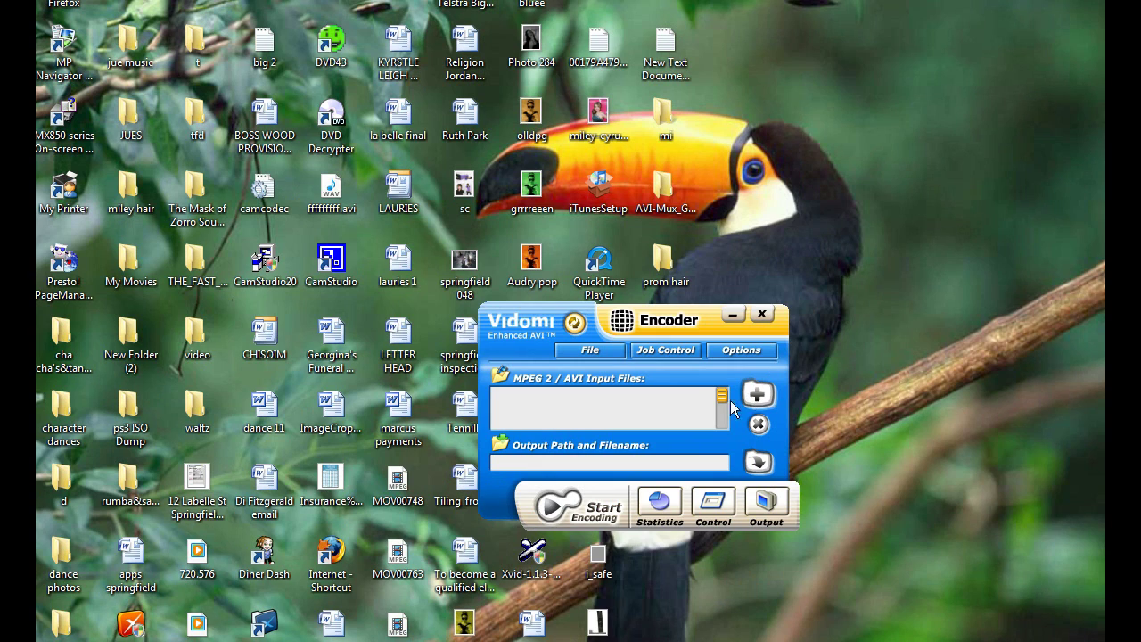
left_click(758, 395)
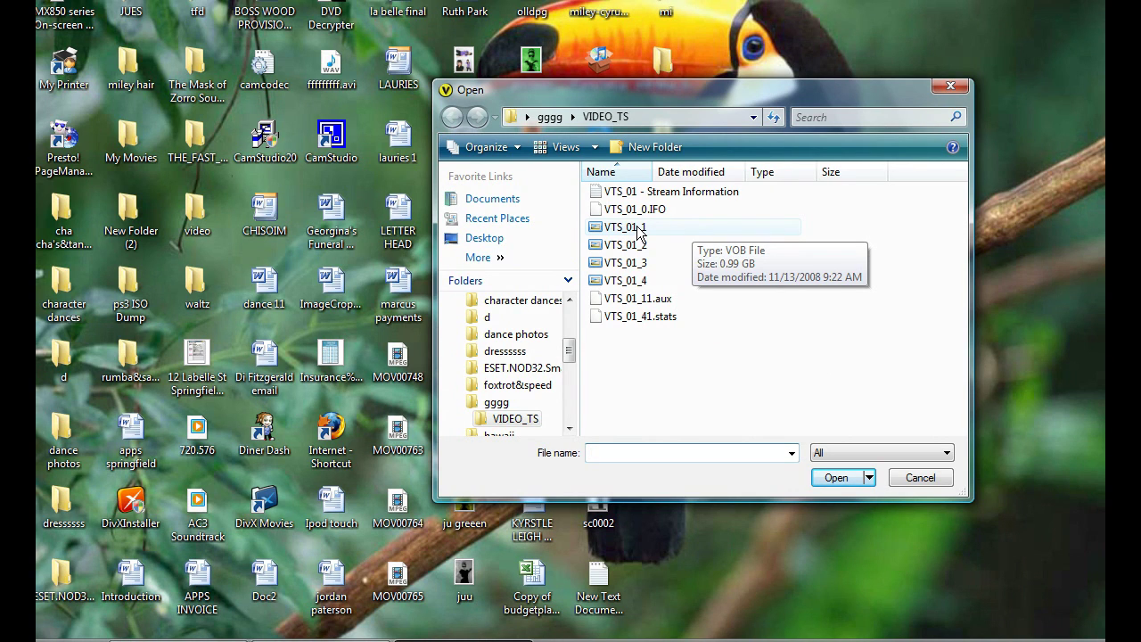
left_click(641, 230)
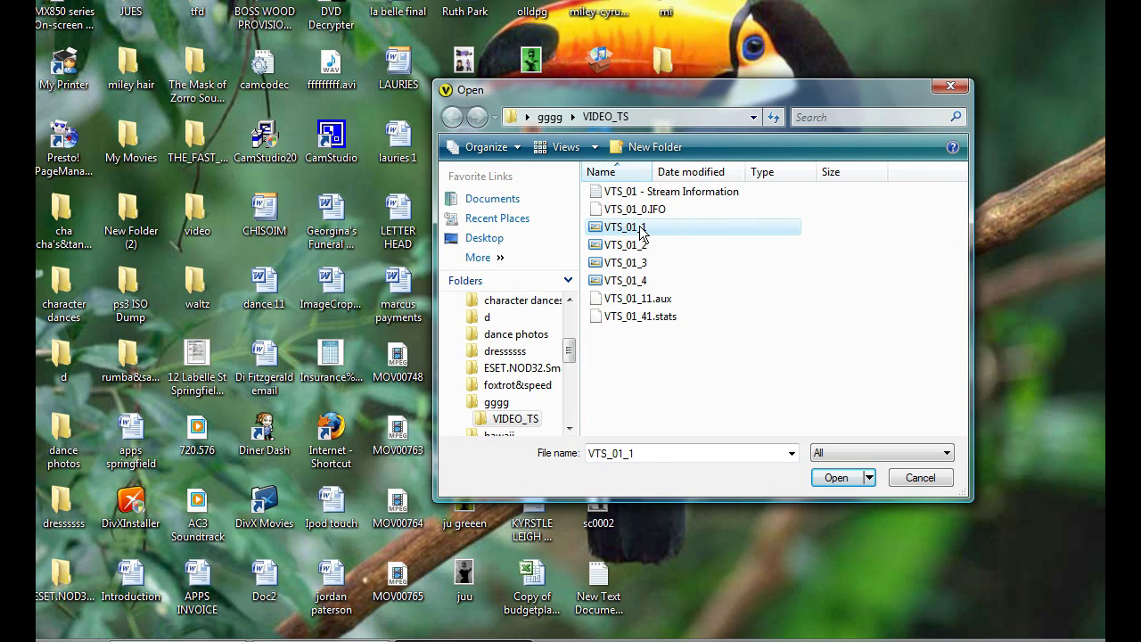
left_click(642, 230)
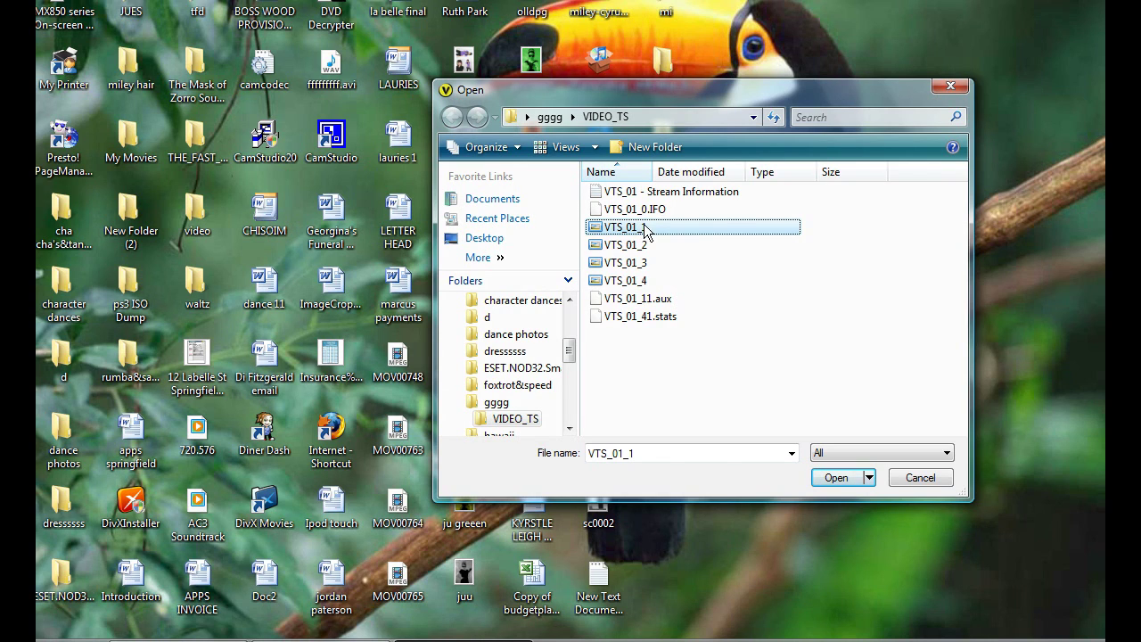
left_click(638, 282, "shift")
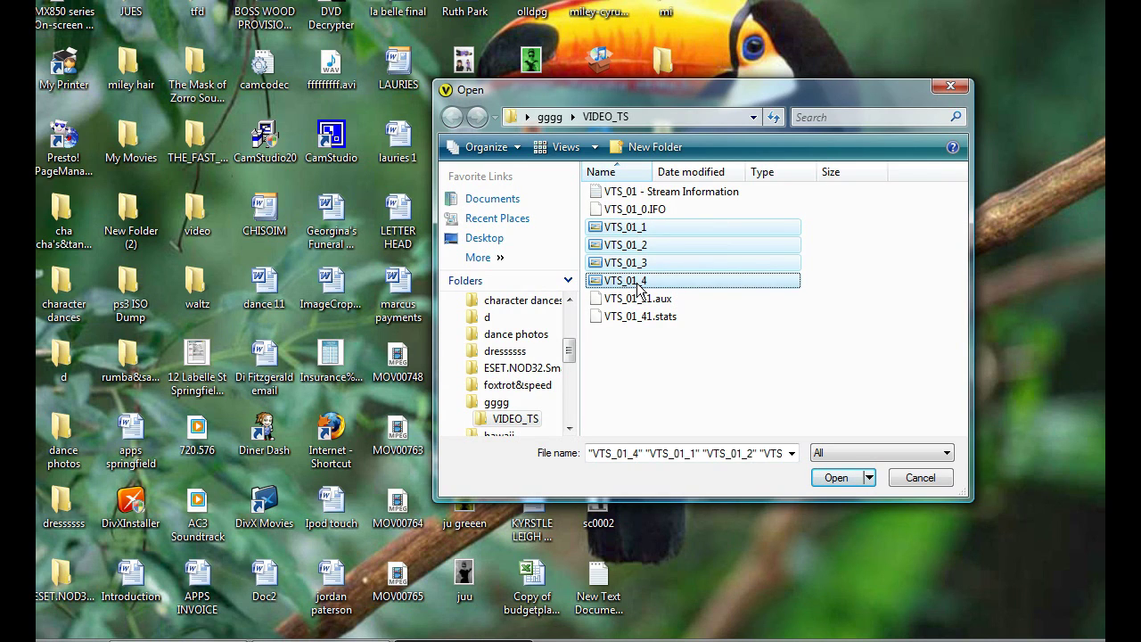
left_click(835, 479)
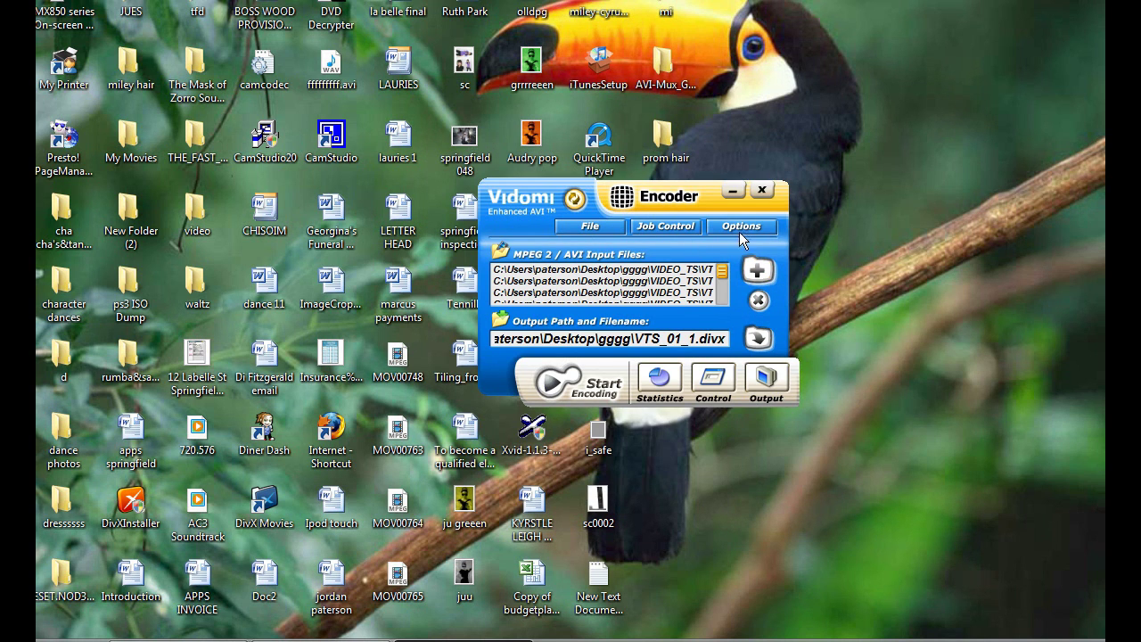
- Accept Vidomi's audio options with Process Audio switched off
left_click(731, 228)
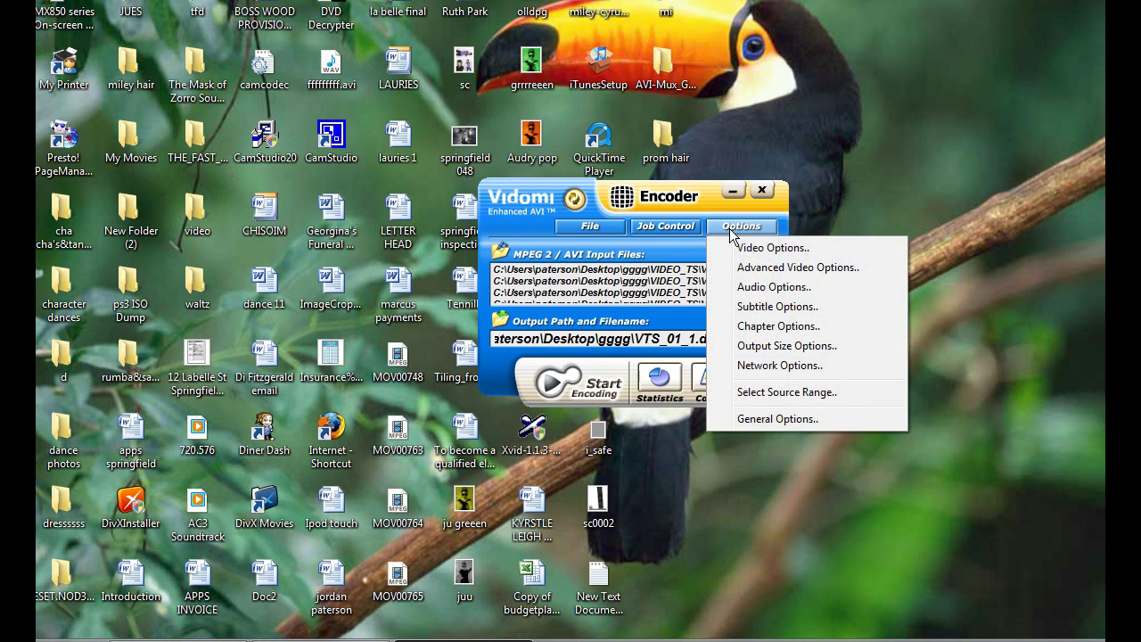
left_click(801, 294)
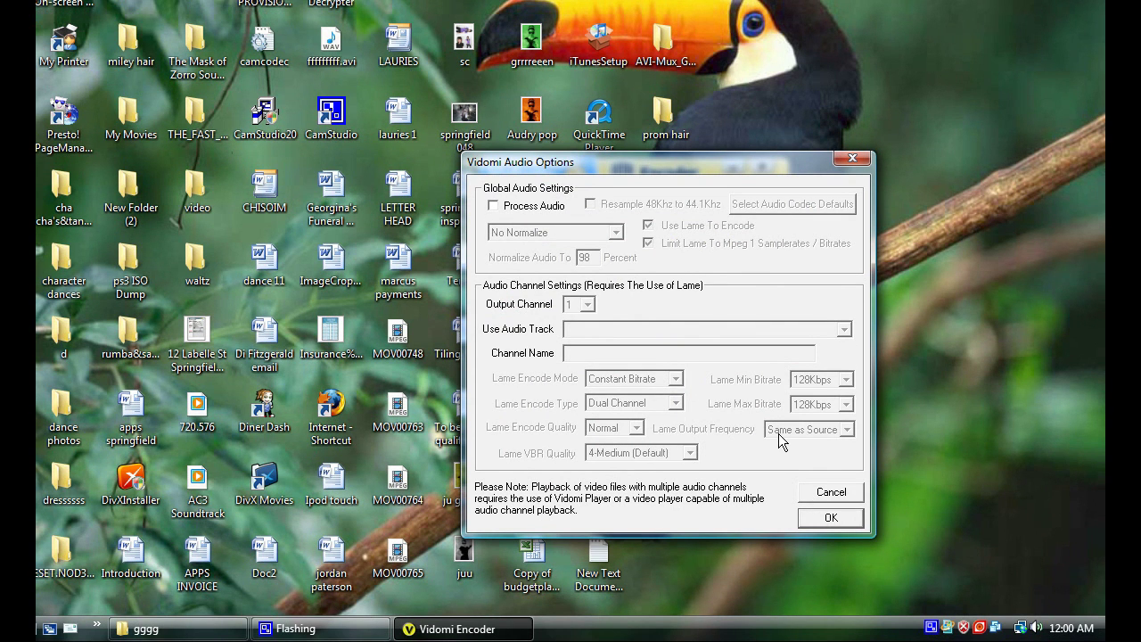
left_click(830, 517)
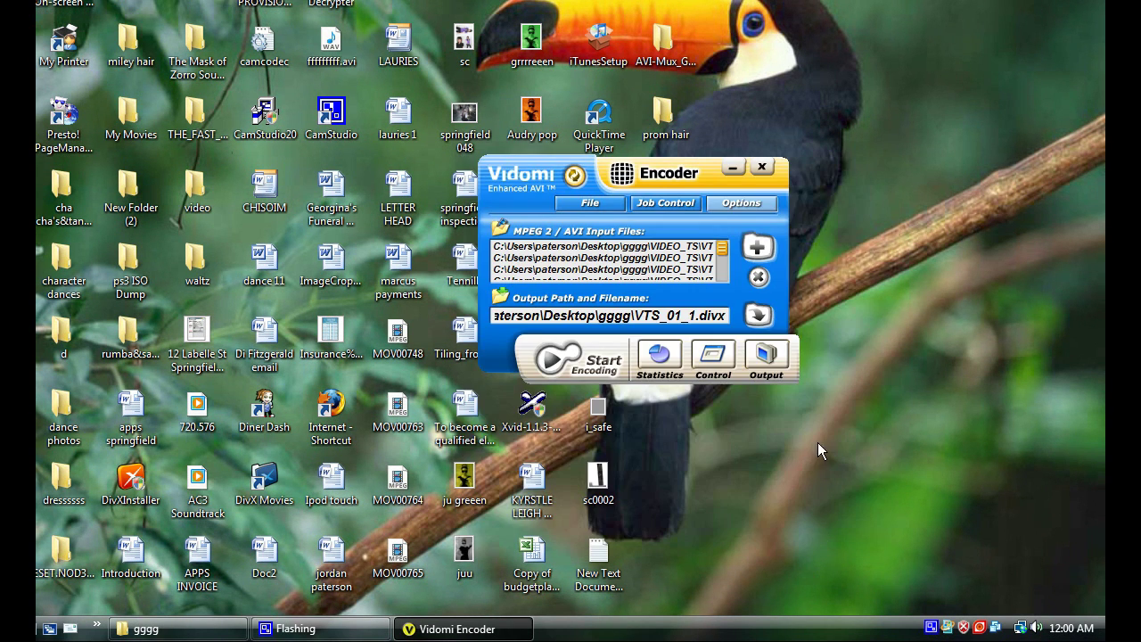
- Open Vidomi's video options and keep the codec mode at Normal Two Pass Codec (Two Pass)
left_click(740, 201)
left_click(761, 223)
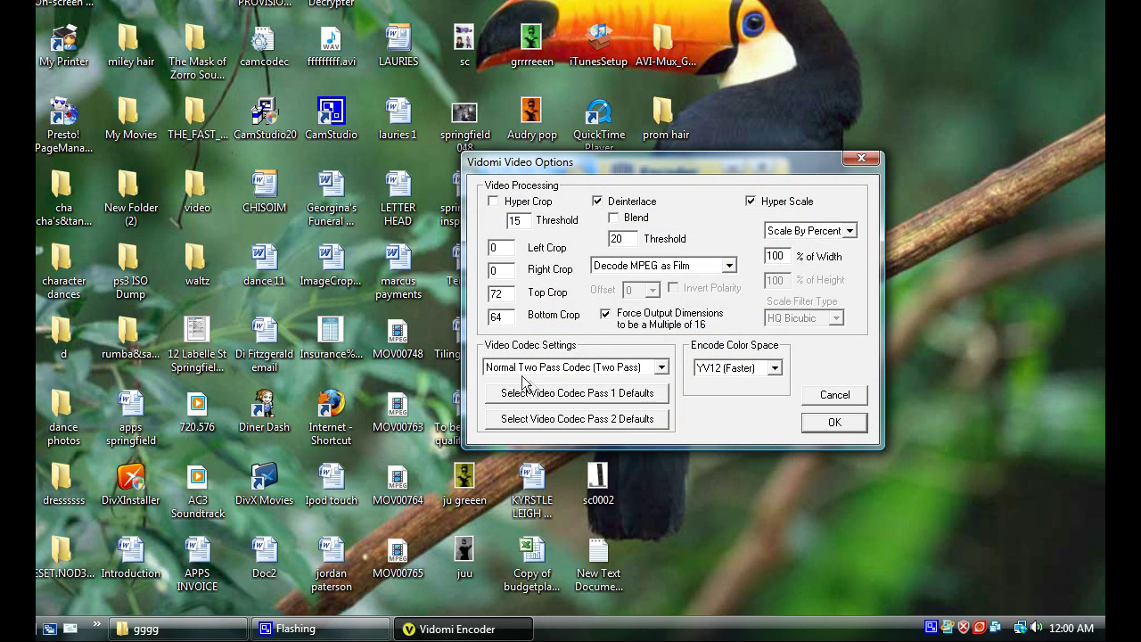
left_click(647, 373)
left_click(638, 496)
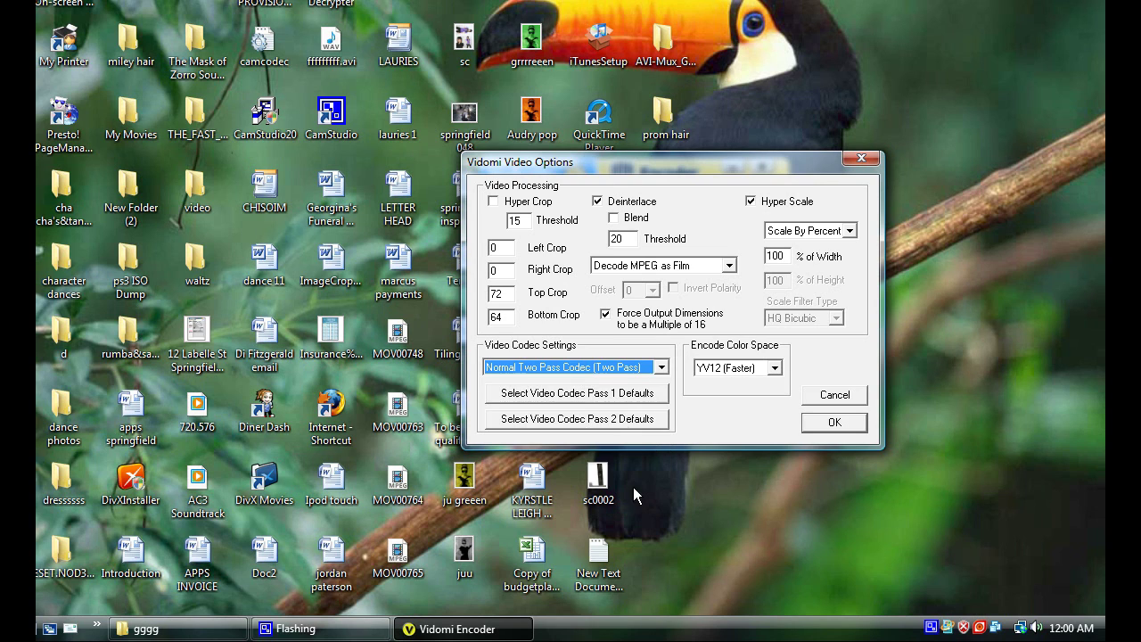
- Choose XviD MPEG-4 Codec as the compressor for video codec pass 1, after briefly selecting the DivX 6.8.5 codec
left_click(581, 403)
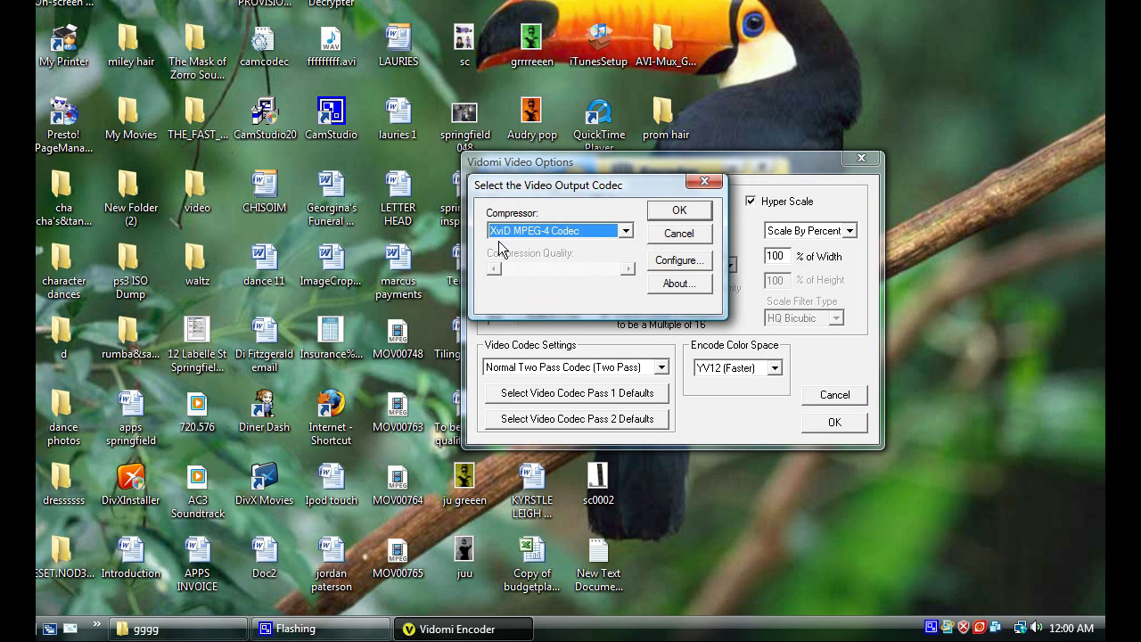
left_click(626, 231)
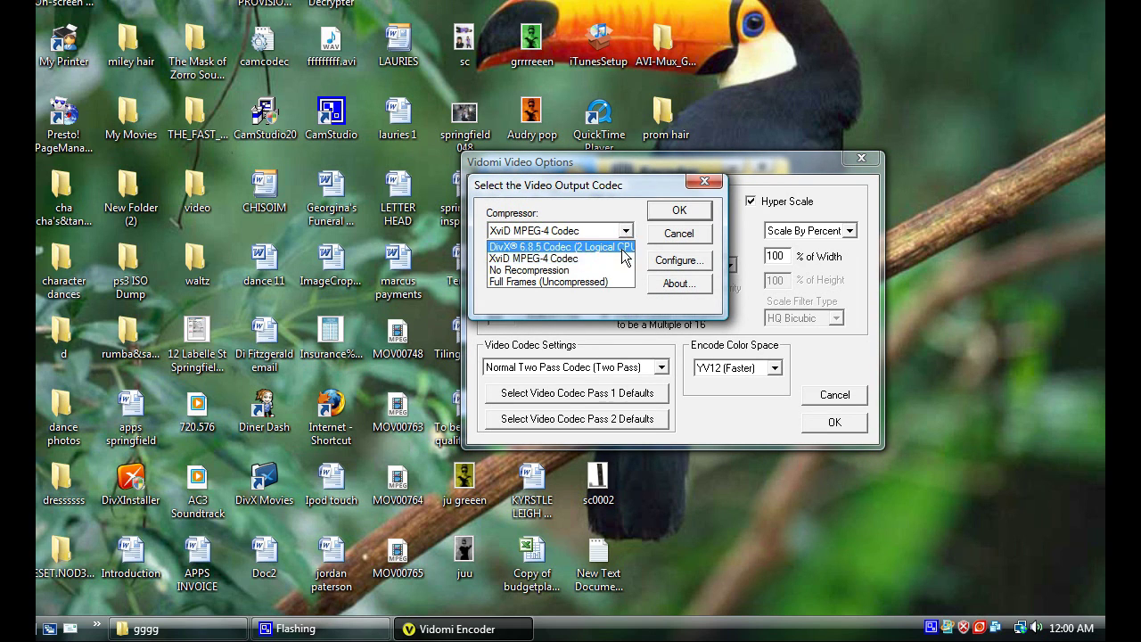
left_click(609, 251)
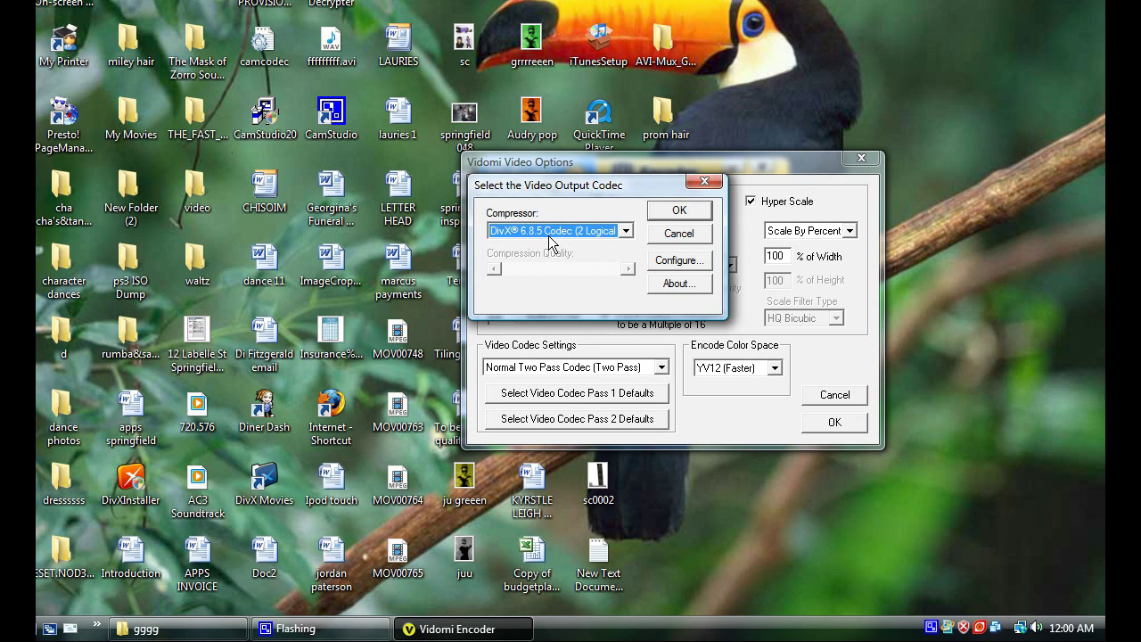
left_click(589, 230)
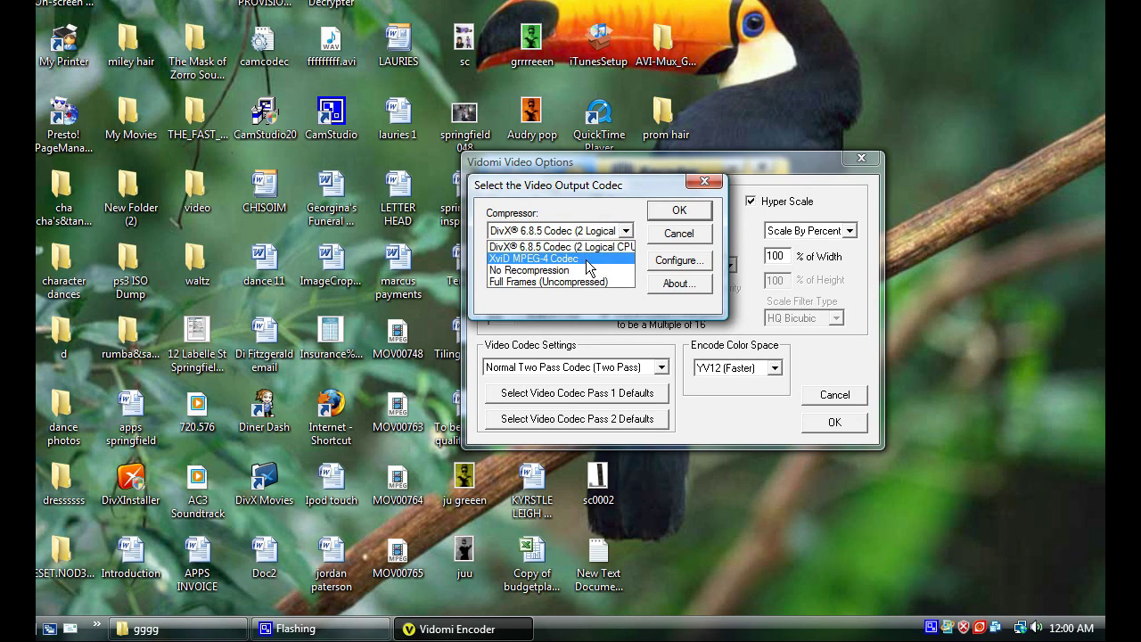
left_click(587, 265)
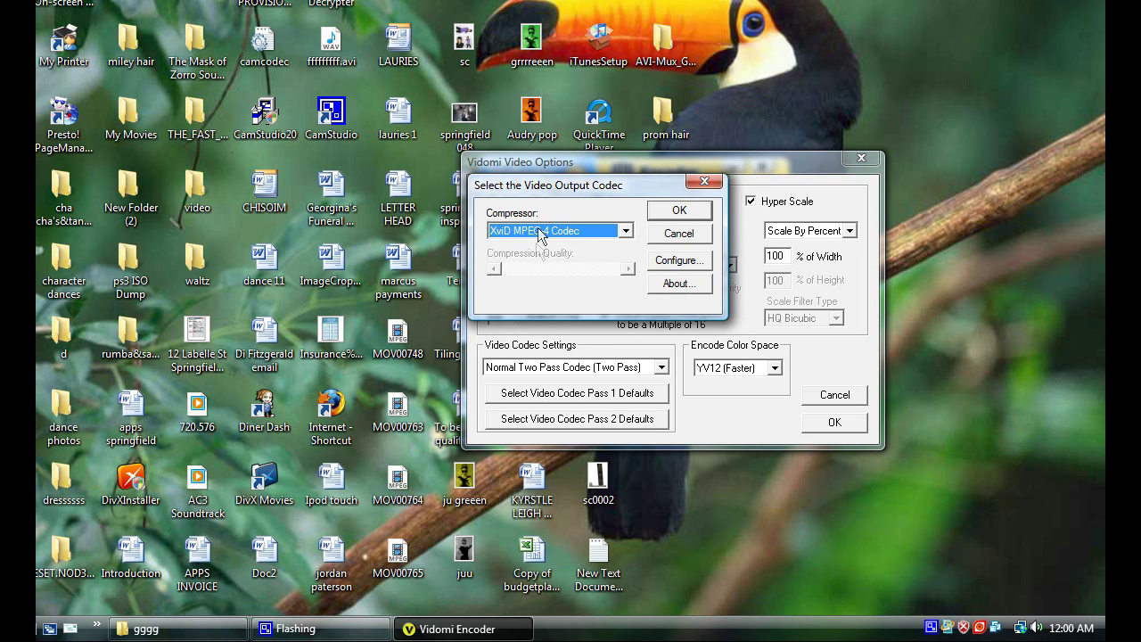
- Set the XviD encoding mode for pass 1 to 2 Pass - 1st pass
left_click(680, 261)
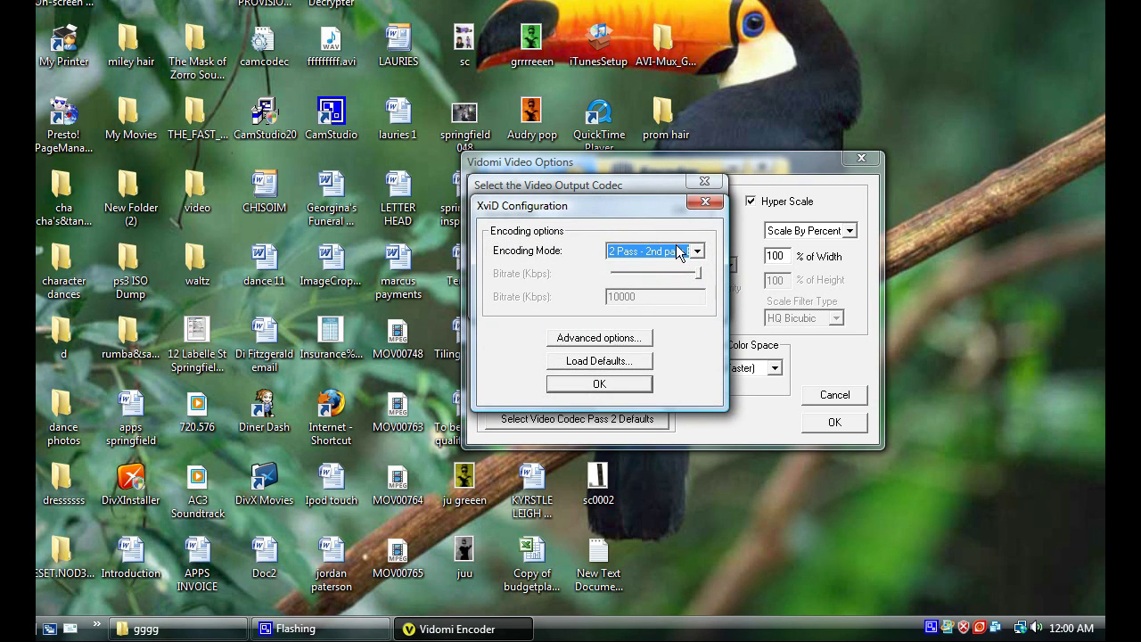
left_click(696, 254)
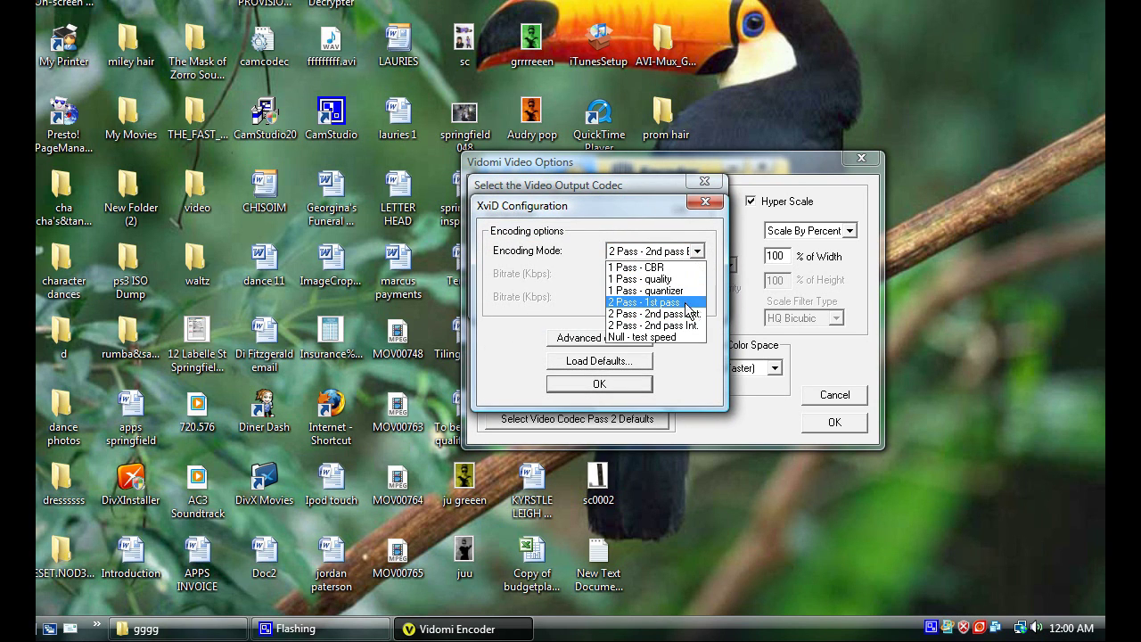
left_click(675, 303)
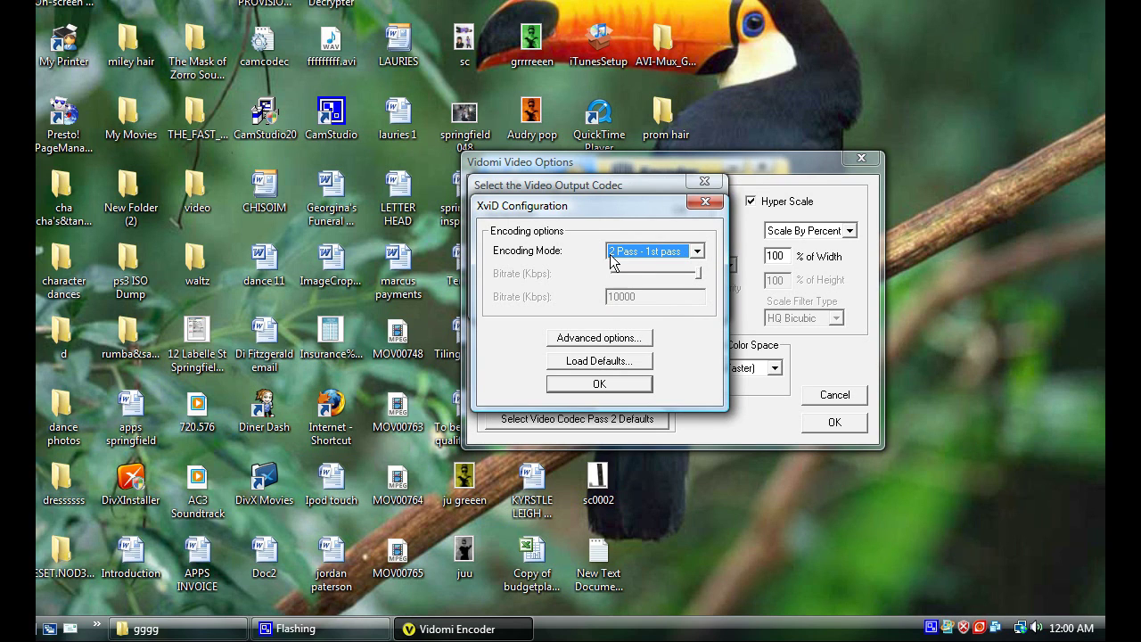
- Keep XviD's motion search precision at 6 - Ultra High in the advanced options and accept the pass 1 codec settings
left_click(626, 345)
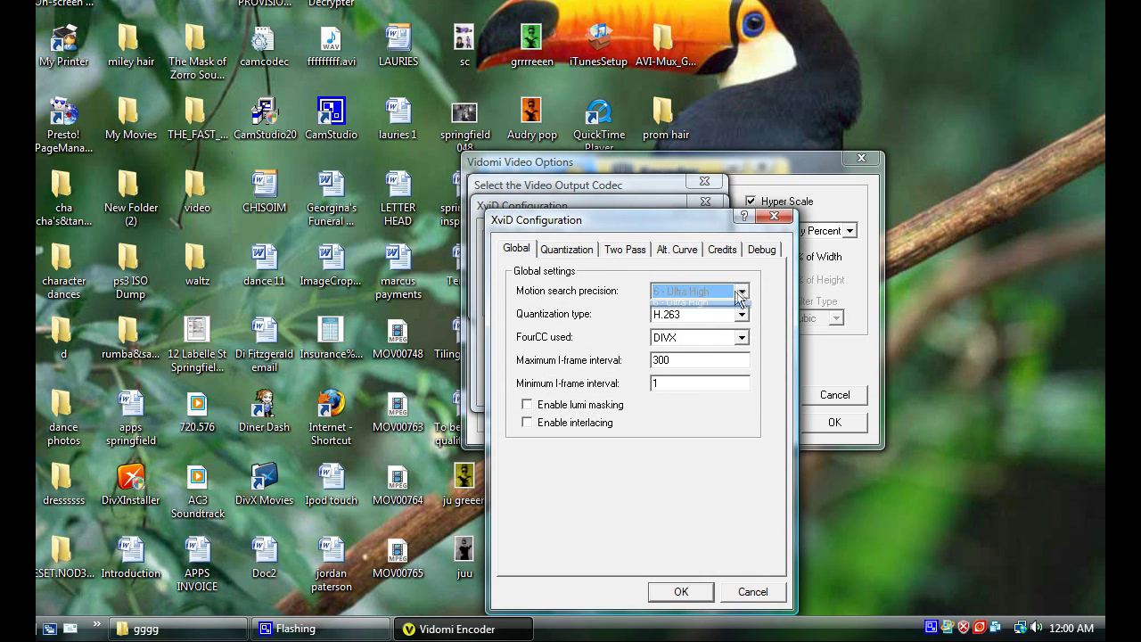
left_click(738, 292)
left_click(714, 377)
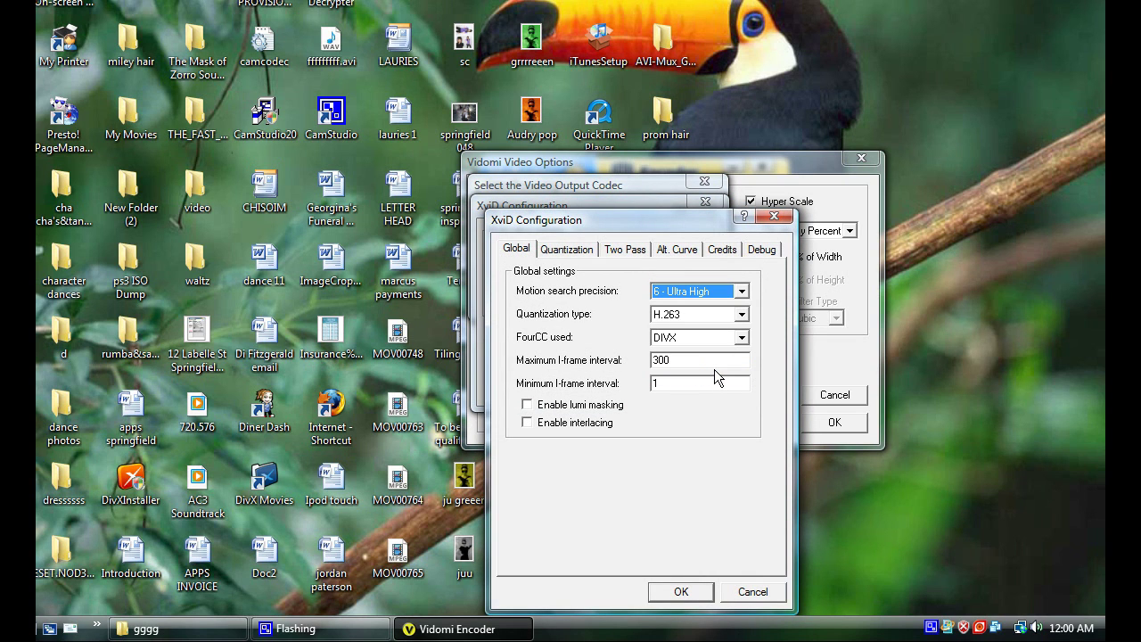
left_click(706, 292)
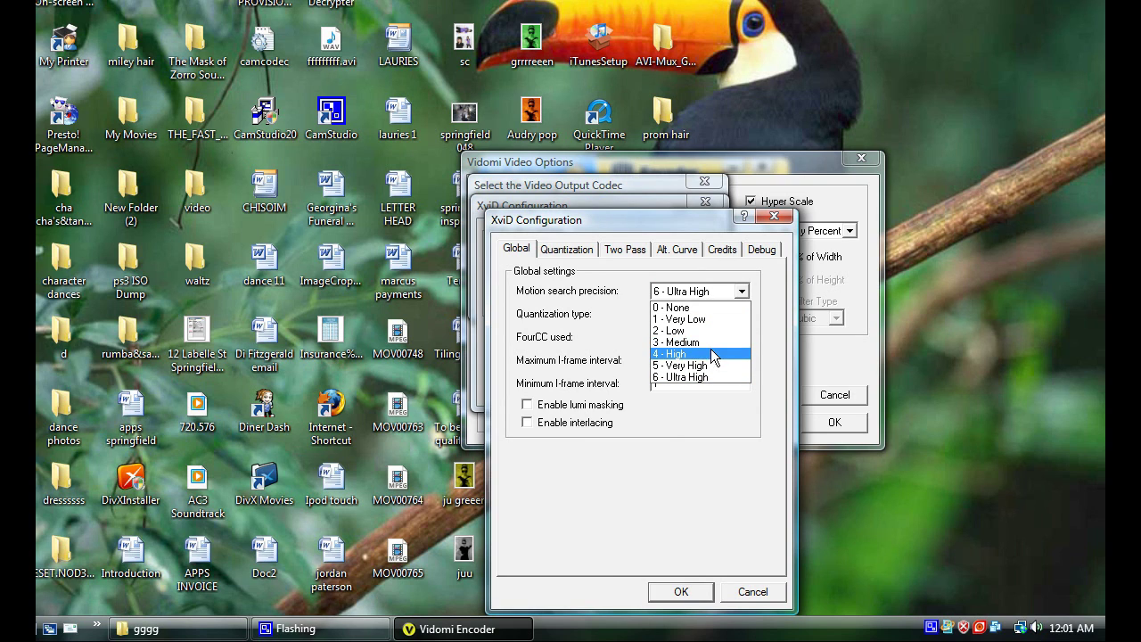
left_click(609, 323)
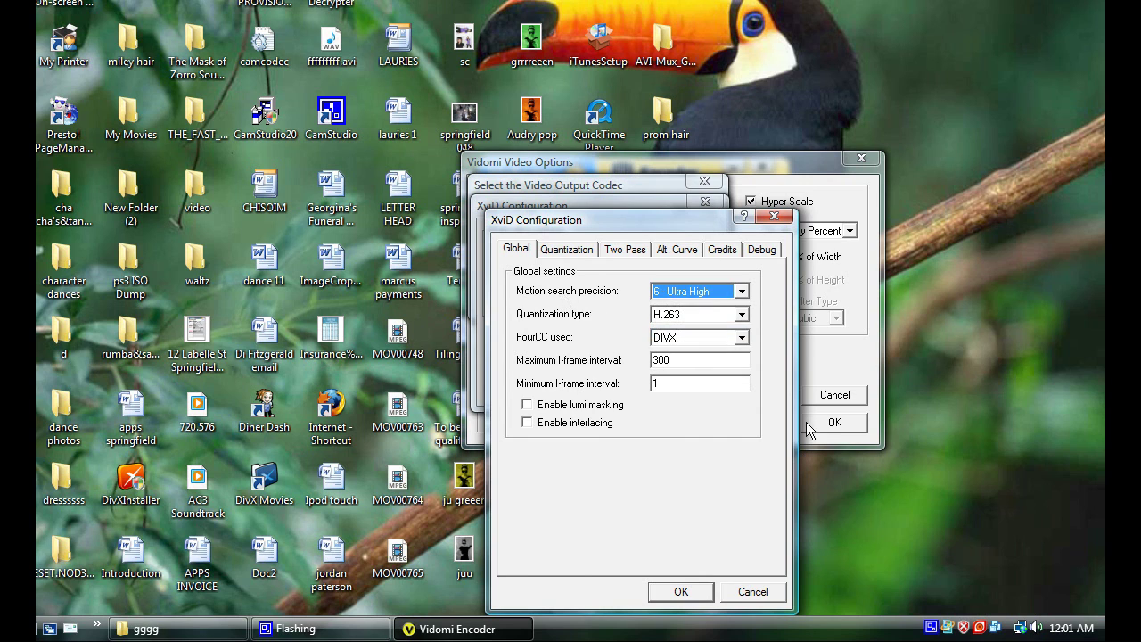
left_click(685, 593)
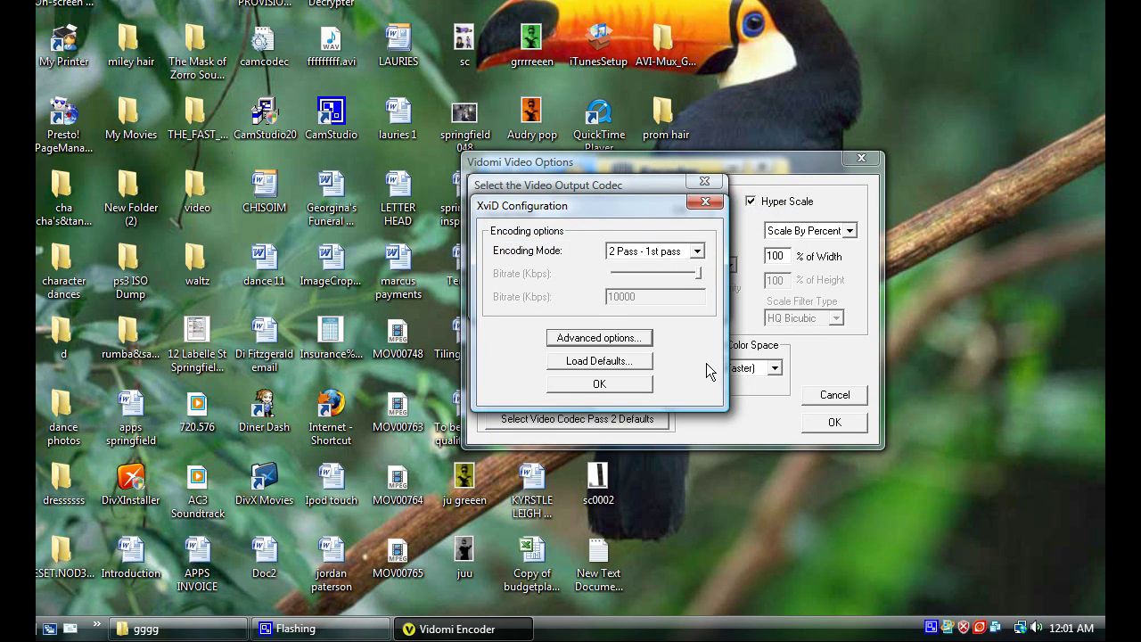
left_click(613, 383)
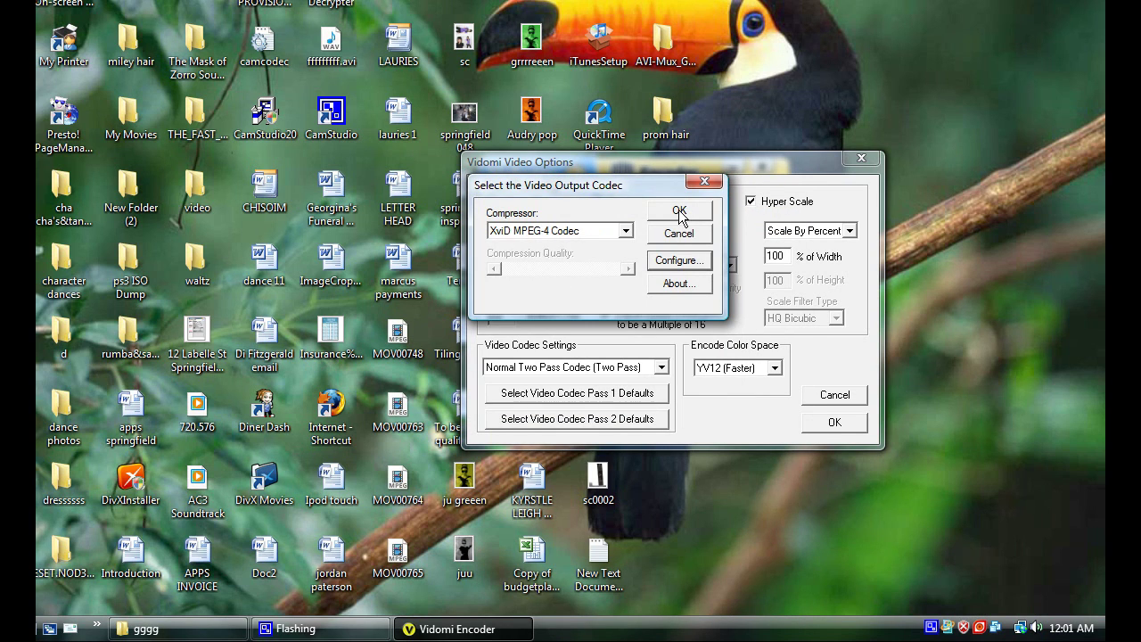
left_click(680, 213)
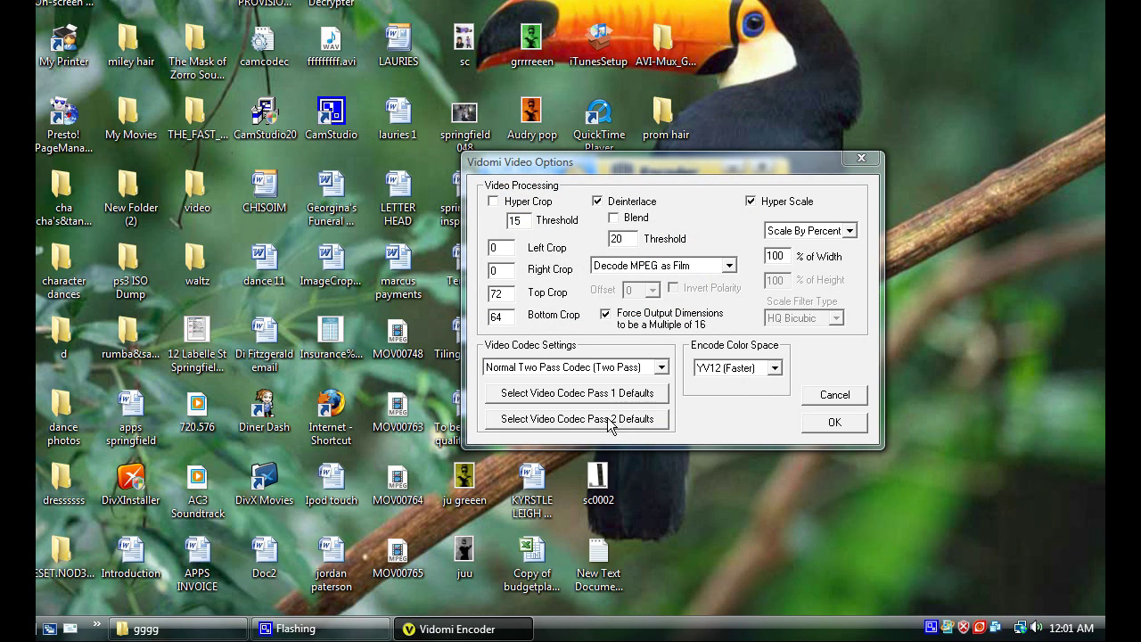
- Set the XviD encoding mode for codec pass 2 to 2 Pass - 2nd pass Ext. and accept the codec settings
left_click(629, 419)
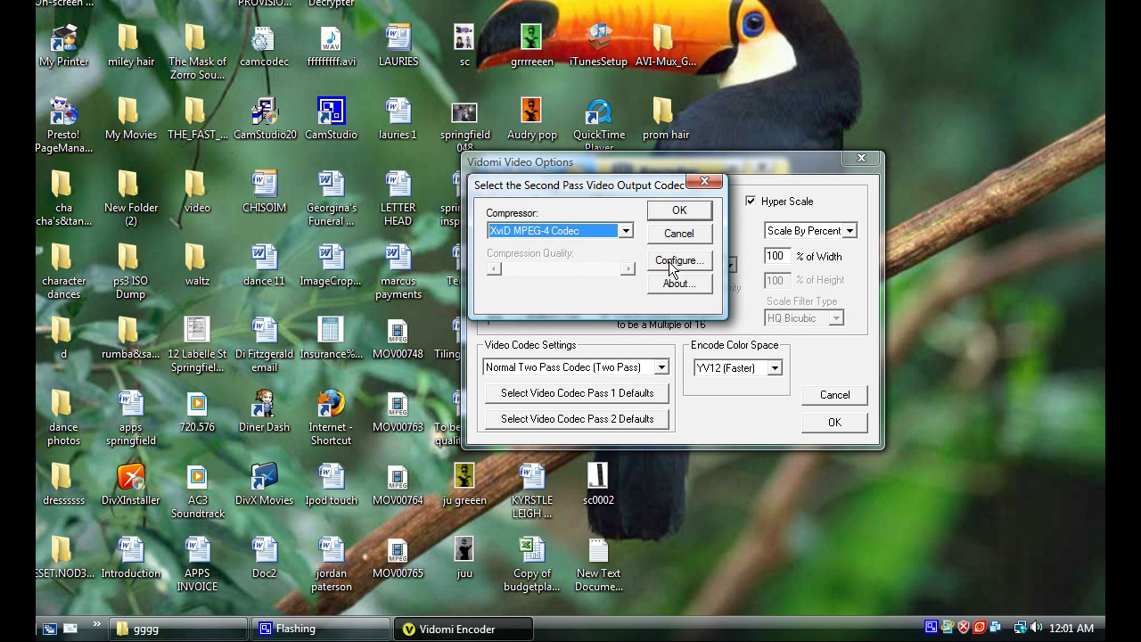
left_click(675, 265)
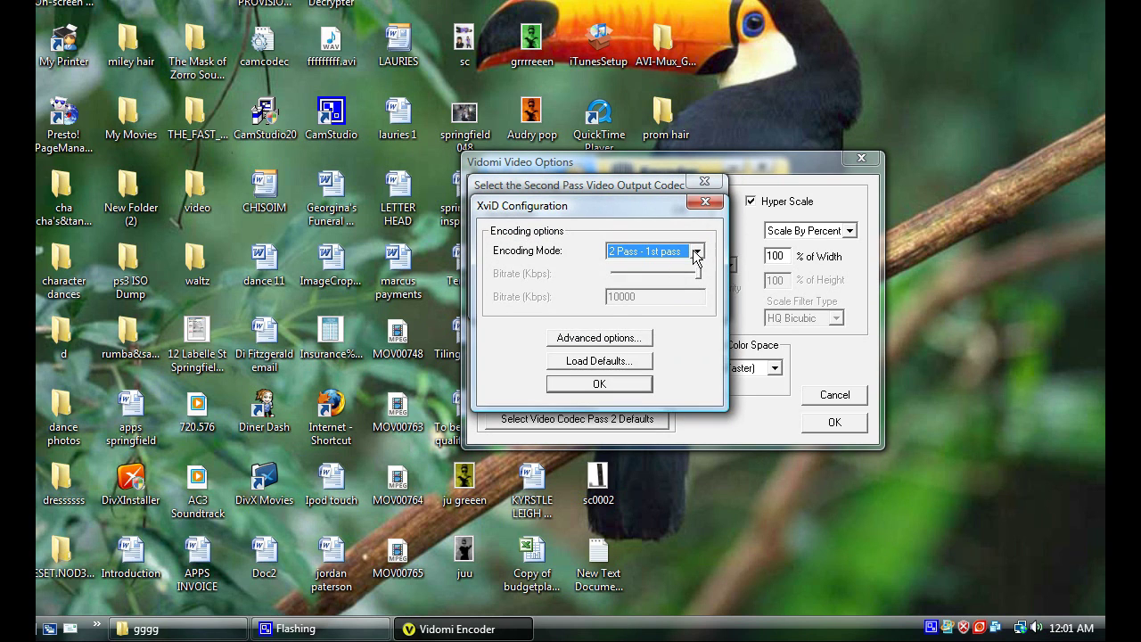
left_click(696, 252)
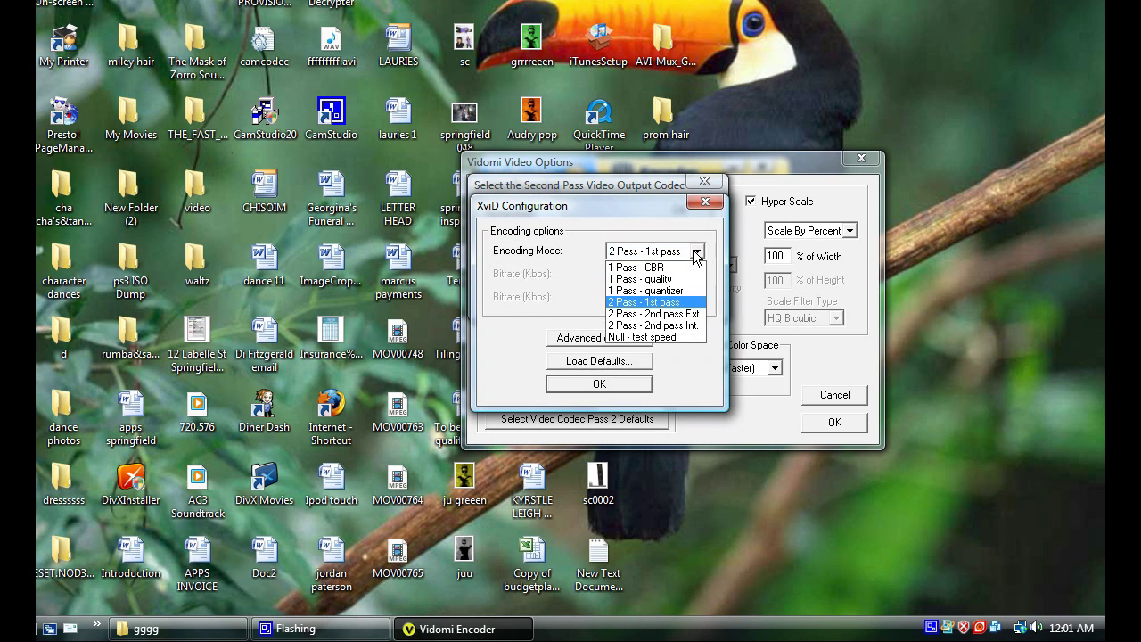
left_click(698, 315)
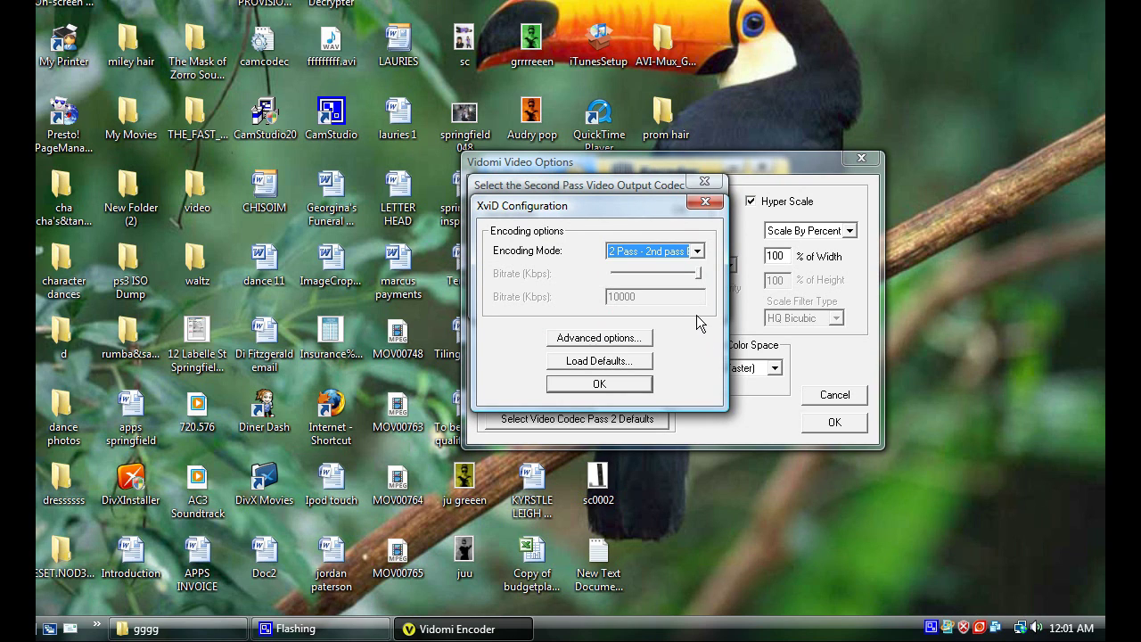
left_click(609, 386)
left_click(676, 211)
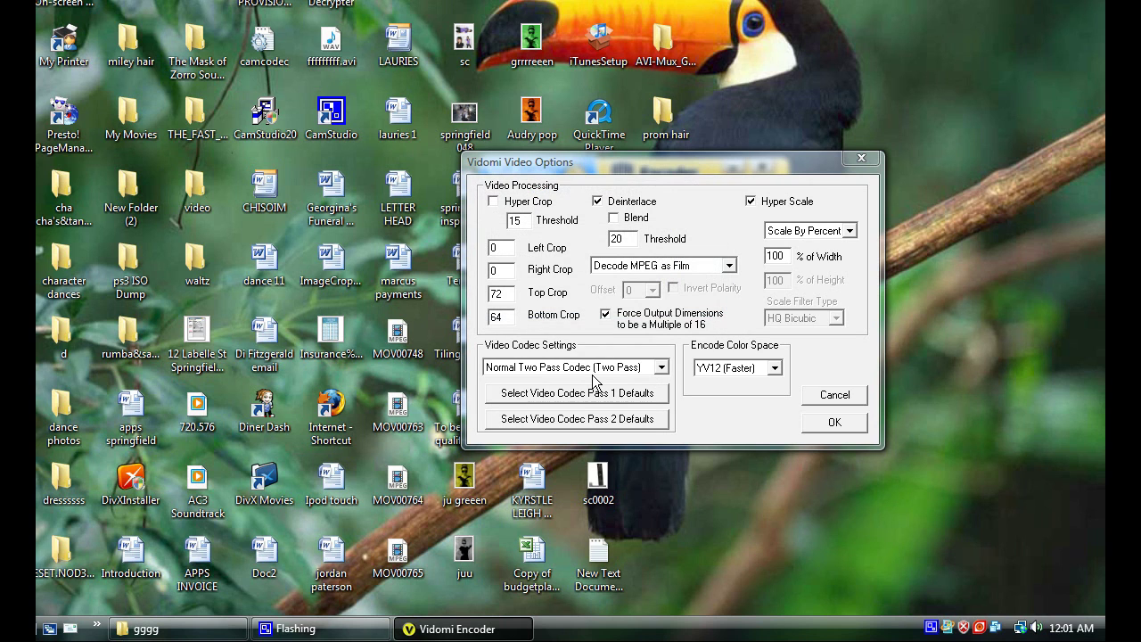
- Review the XviD encoding modes of codec pass 1 and pass 2, dismissing both configurations without changes
left_click(575, 396)
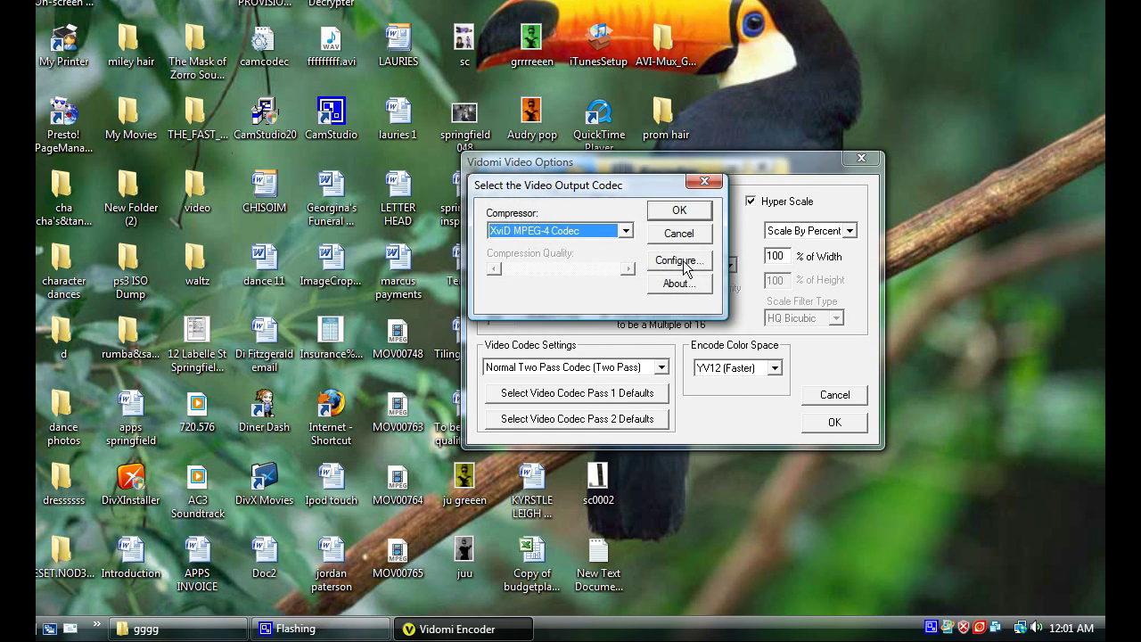
left_click(685, 263)
left_click(704, 199)
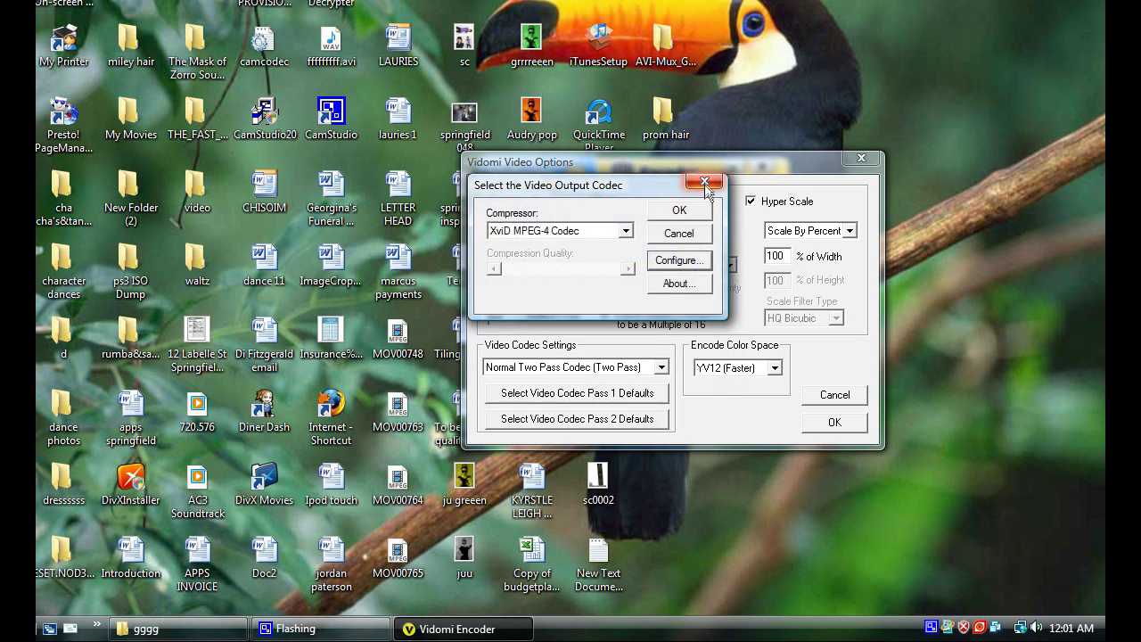
left_click(705, 184)
left_click(647, 418)
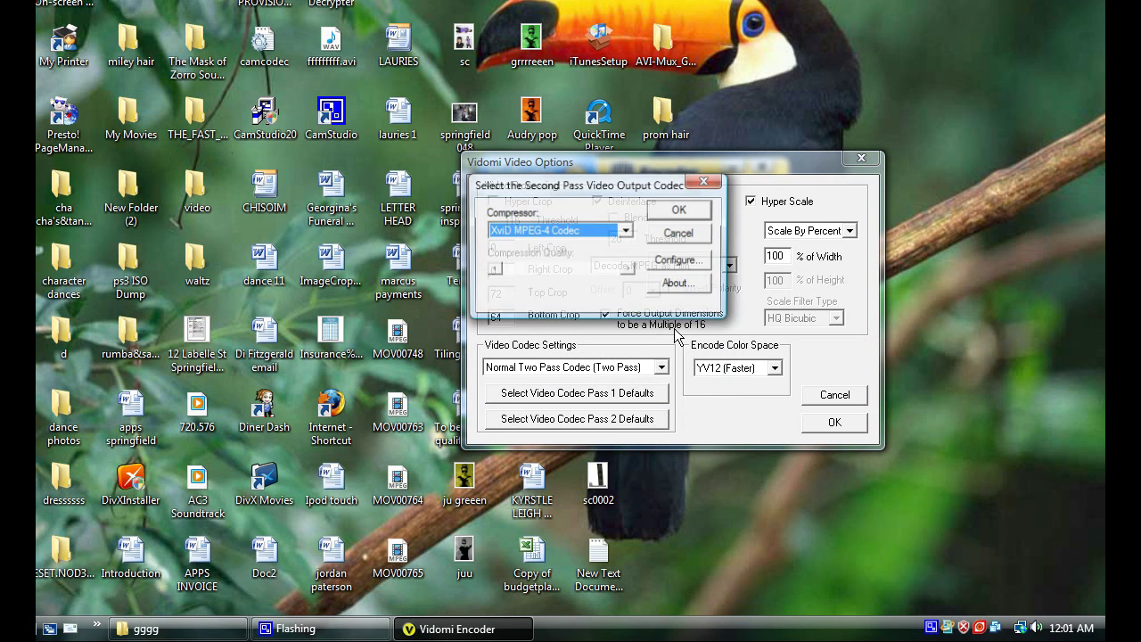
left_click(685, 261)
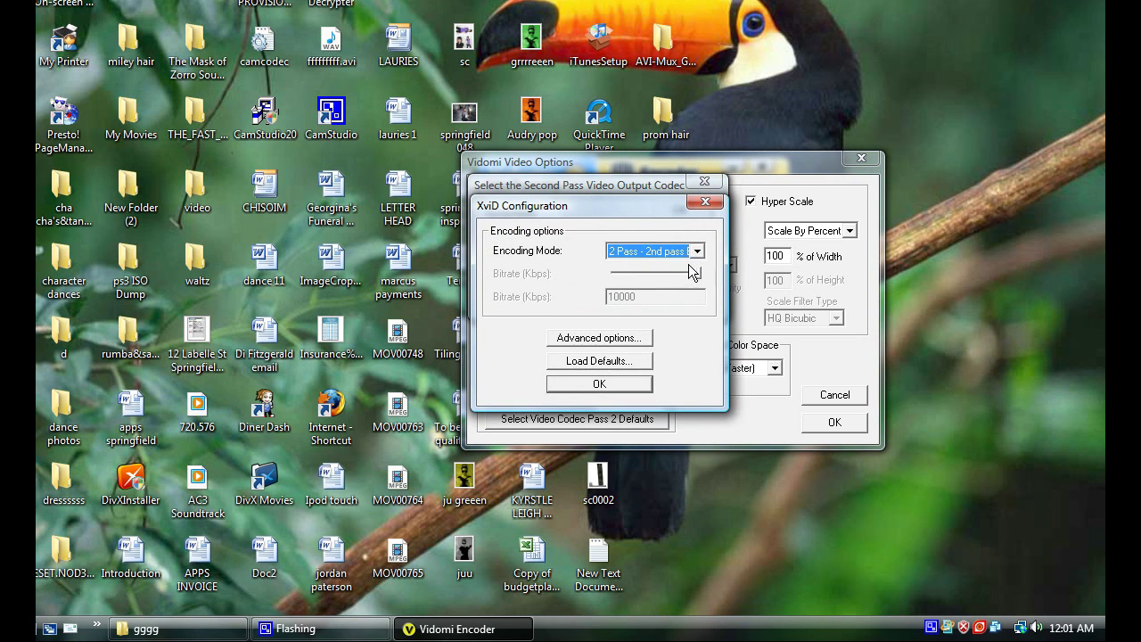
left_click(697, 251)
left_click(697, 250)
left_click(704, 201)
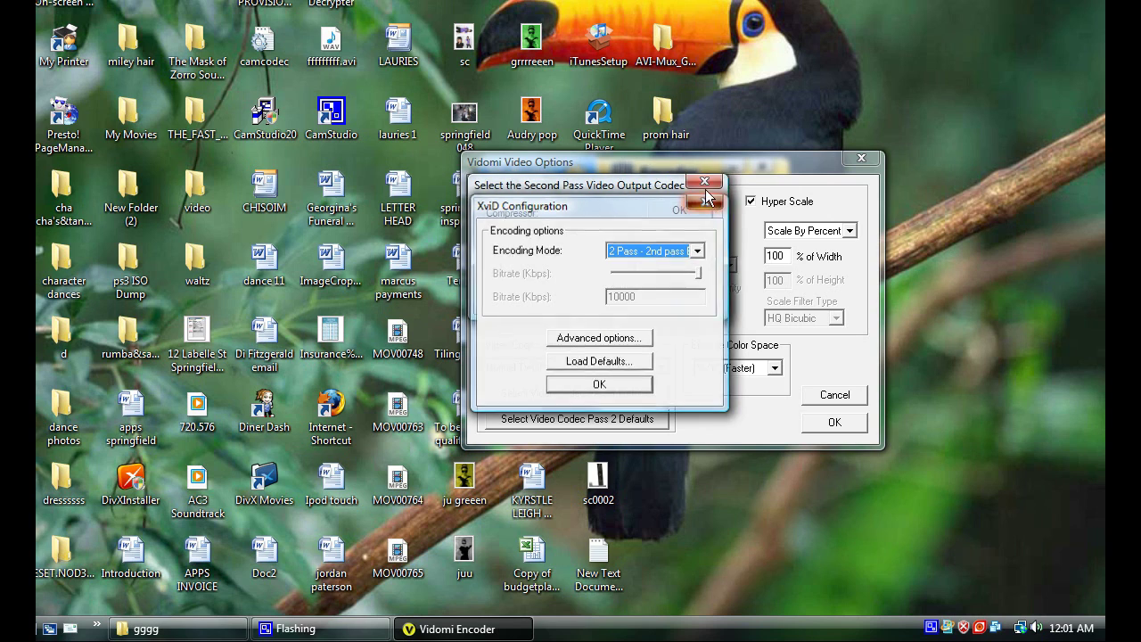
left_click(704, 183)
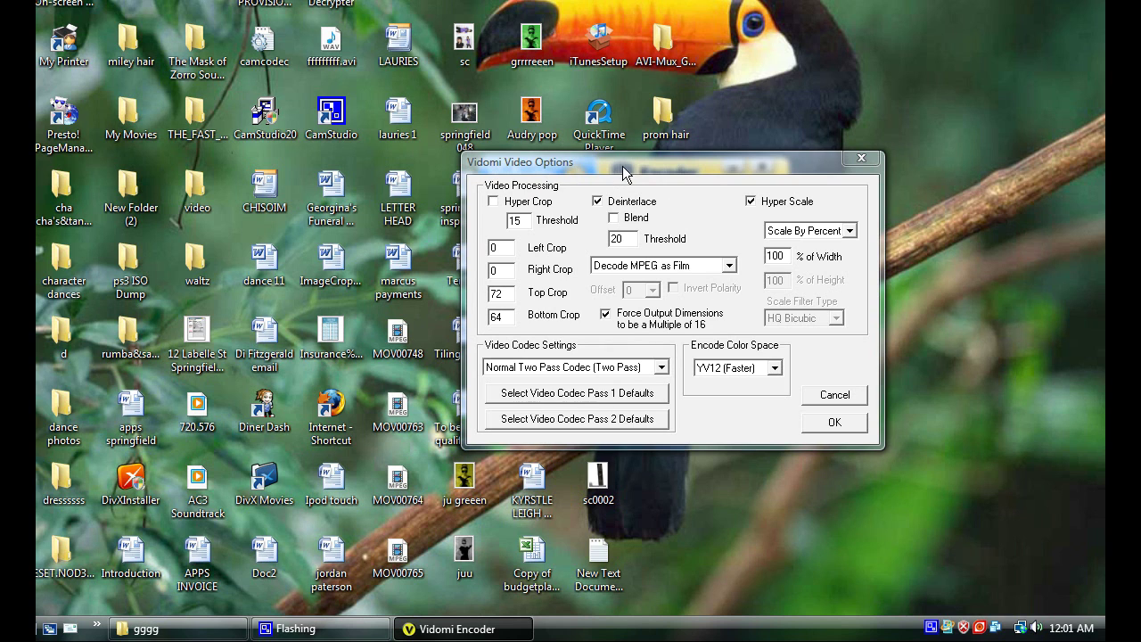
- Accept the Vidomi video options and close the crashed encoder program
left_click(808, 417)
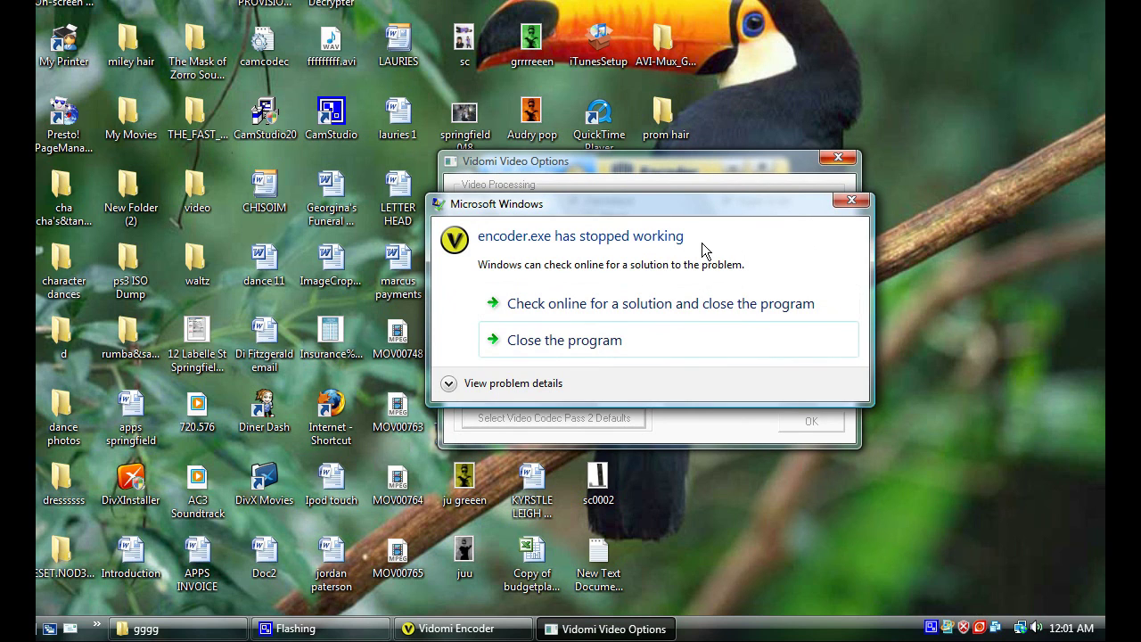
left_click_drag(810, 207, 794, 181)
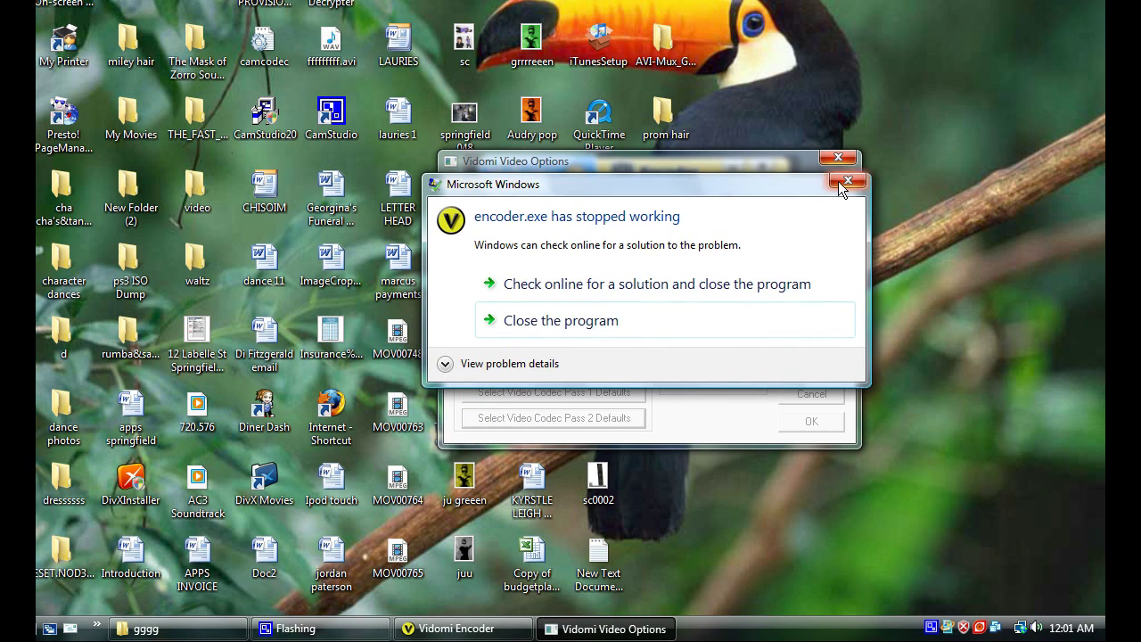
left_click(838, 181)
- Relaunch Vidomi Encoder to show its encoding controls, and close it again
double_click(670, 191)
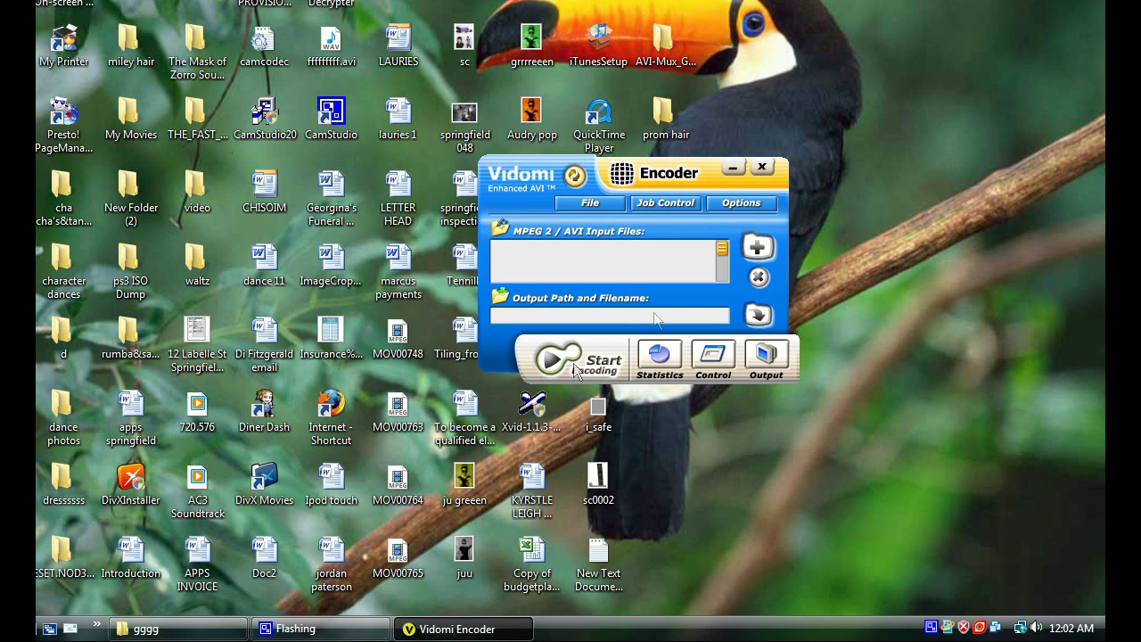
left_click(765, 169)
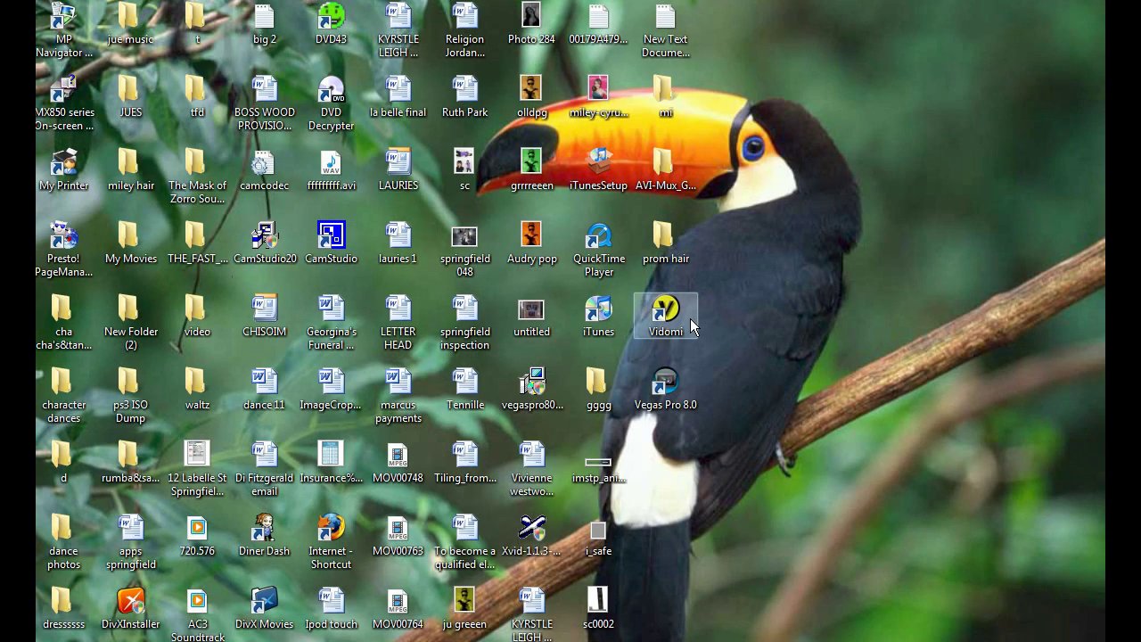
- Open the gggg folder, inspect the properties of the bbb.divx video file, and minimise the folder window
double_click(598, 386)
left_click_drag(501, 222, 825, 190)
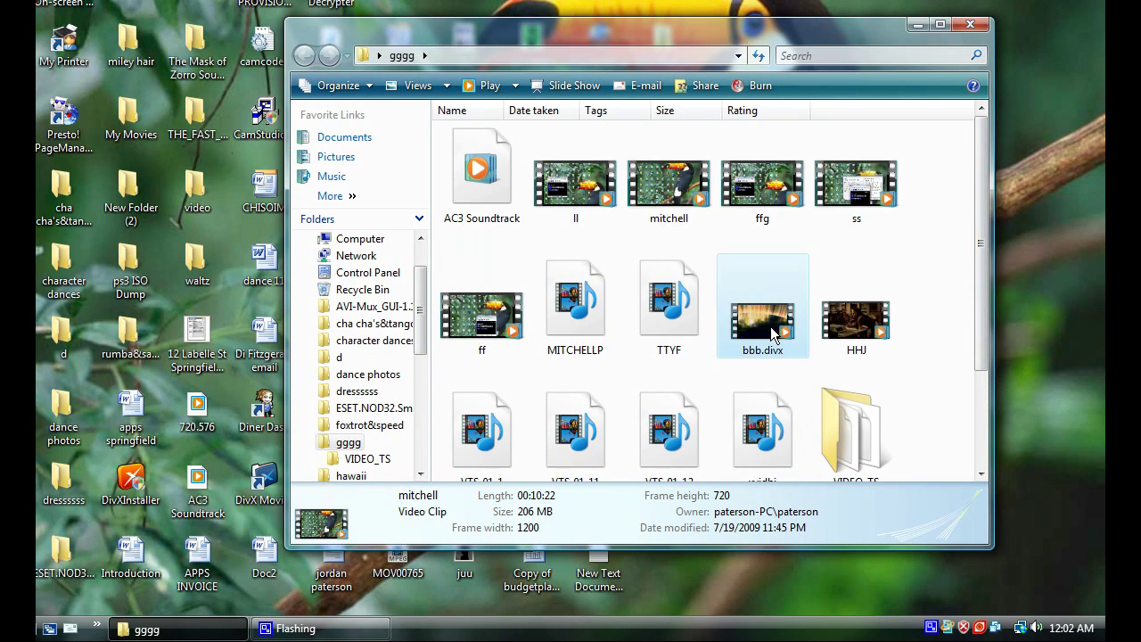
left_click(771, 328)
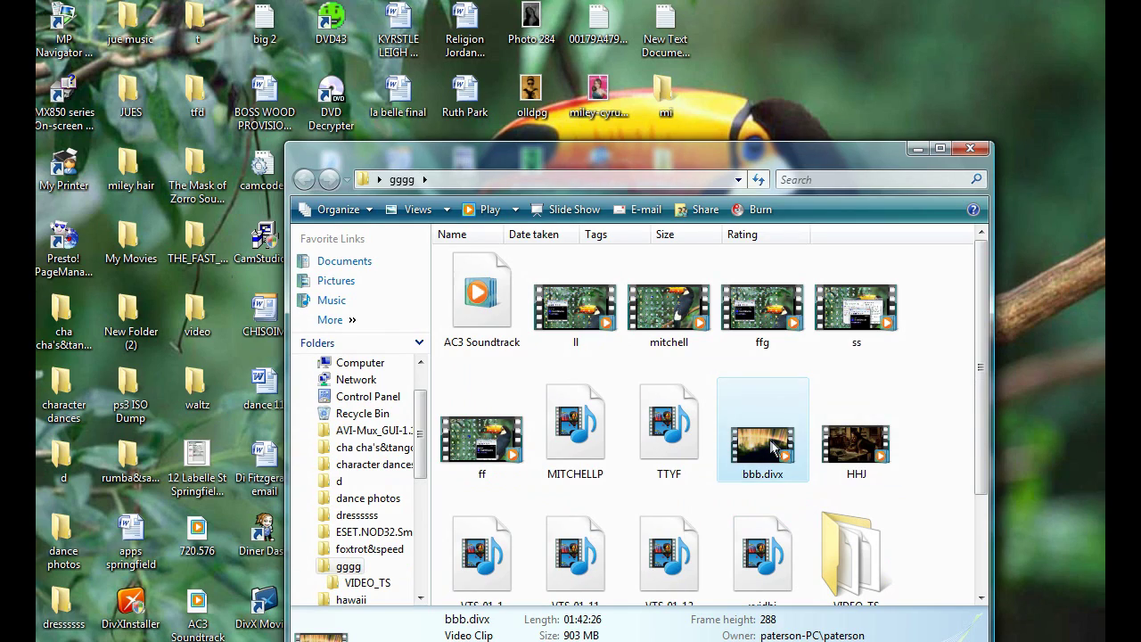
right_click(772, 577)
left_click(821, 429)
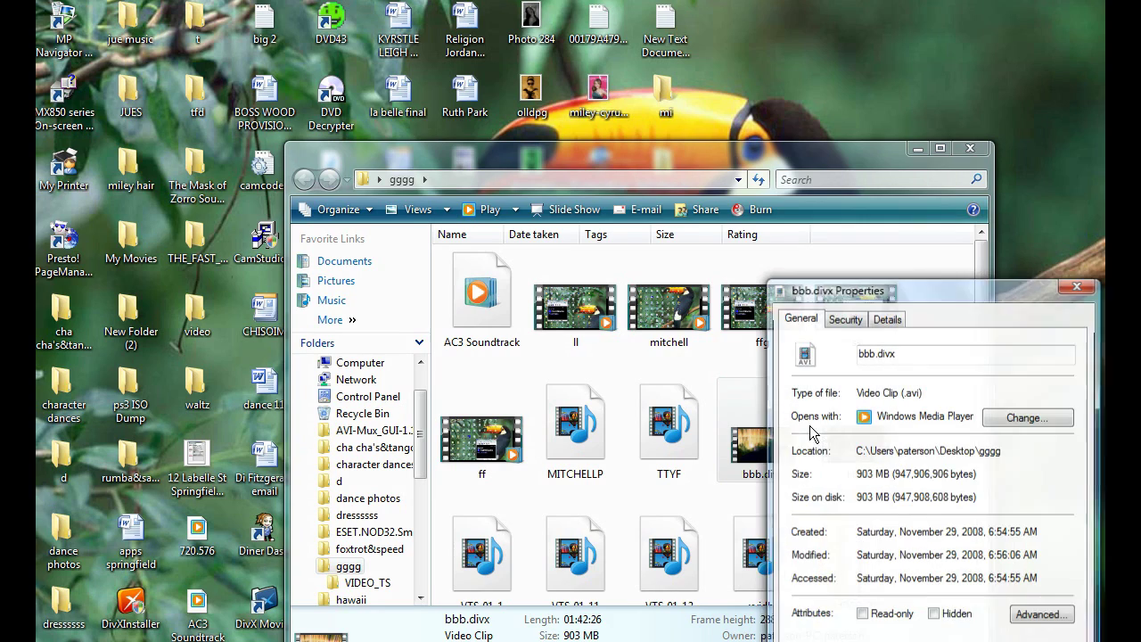
left_click(1081, 292)
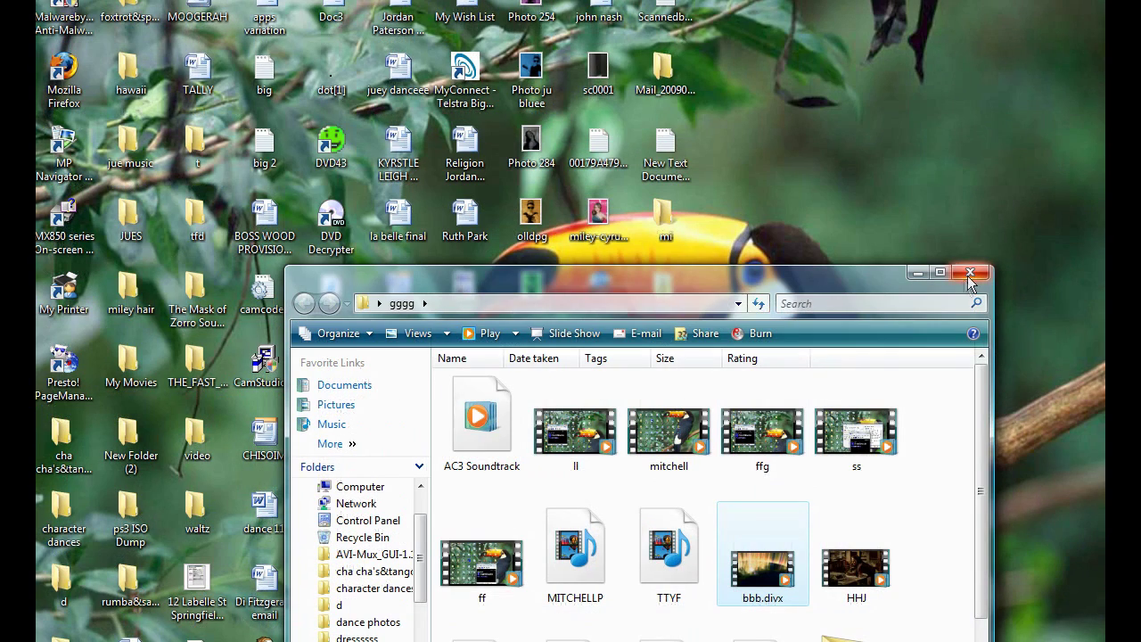
left_click(919, 273)
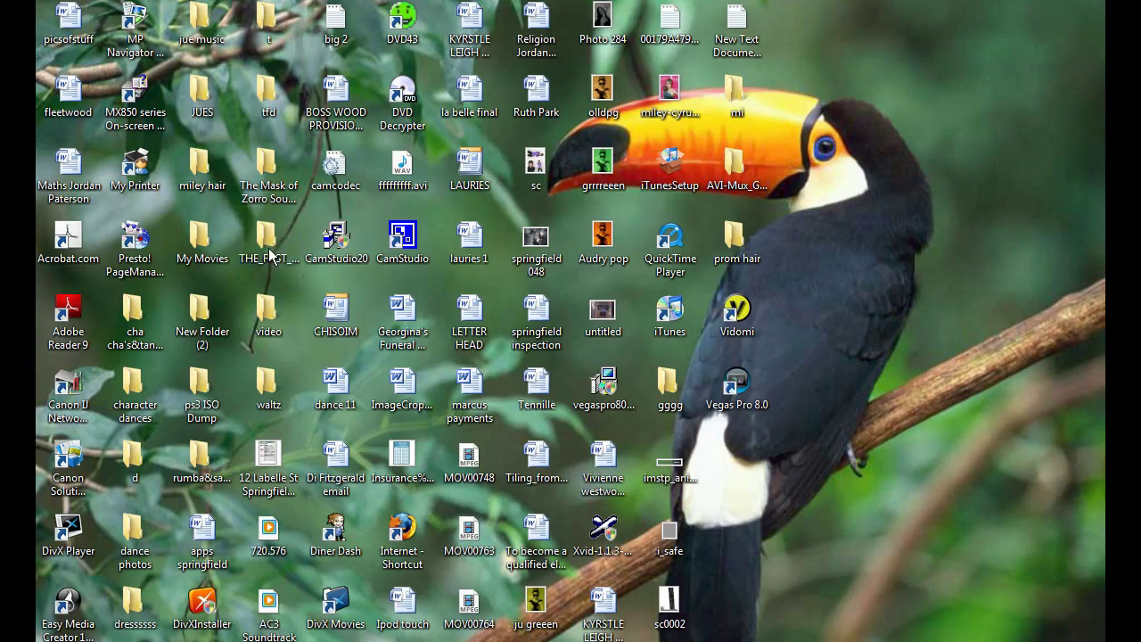
- Check the THE_FAST_AND_THE_FURIOUS folder, close it, and launch AVIMux_GUI from the AVI-Mux_GUI-1.17.7 folder
double_click(269, 247)
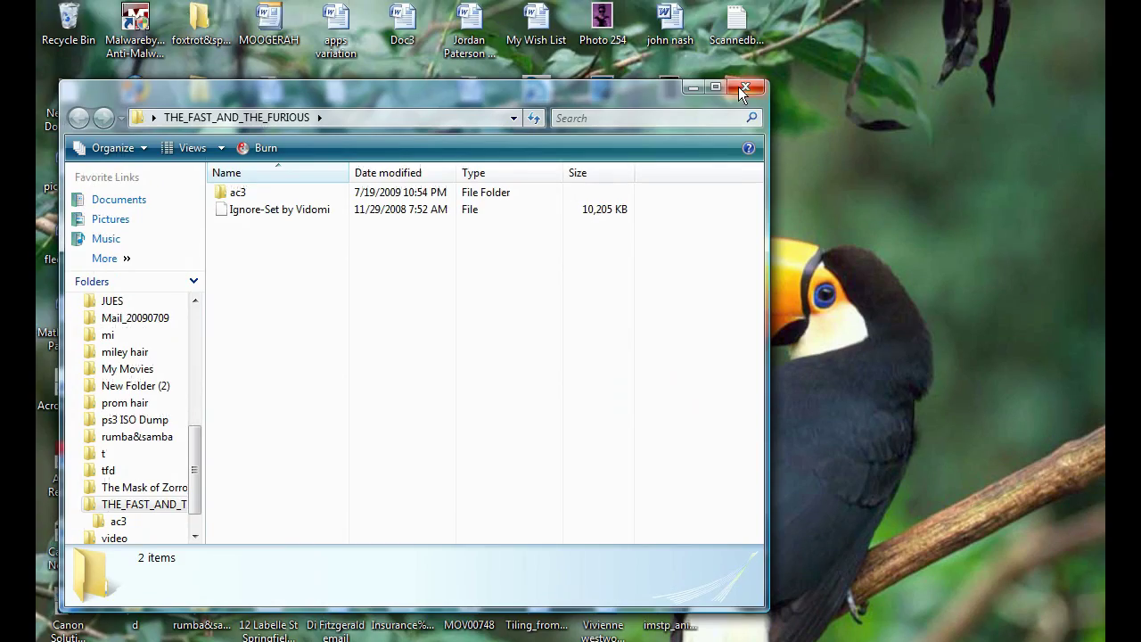
left_click(744, 89)
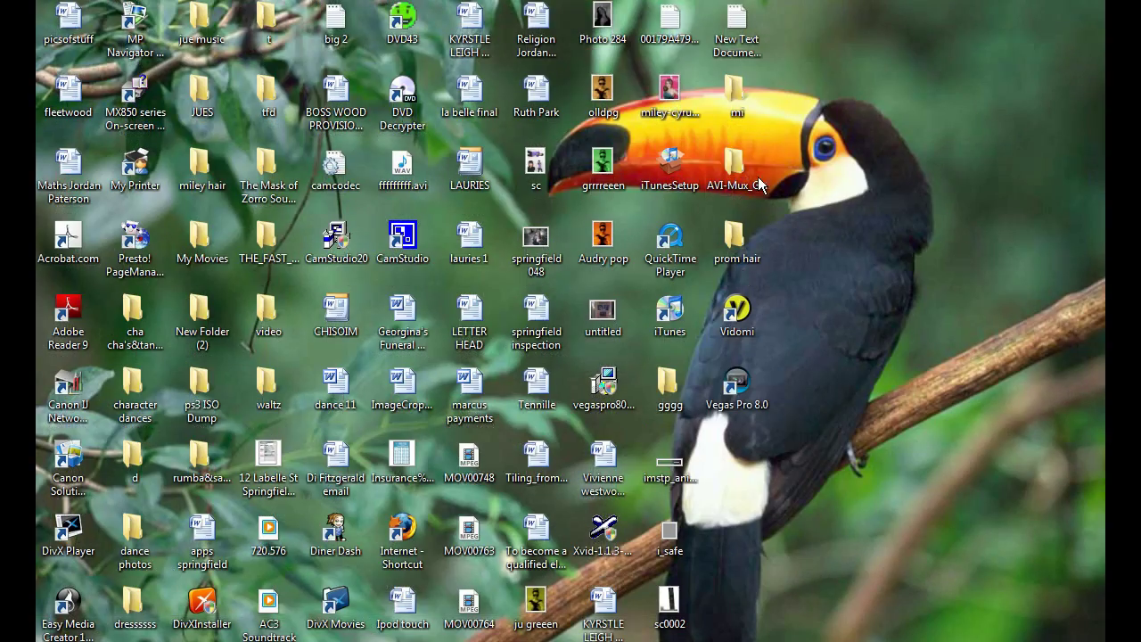
double_click(742, 170)
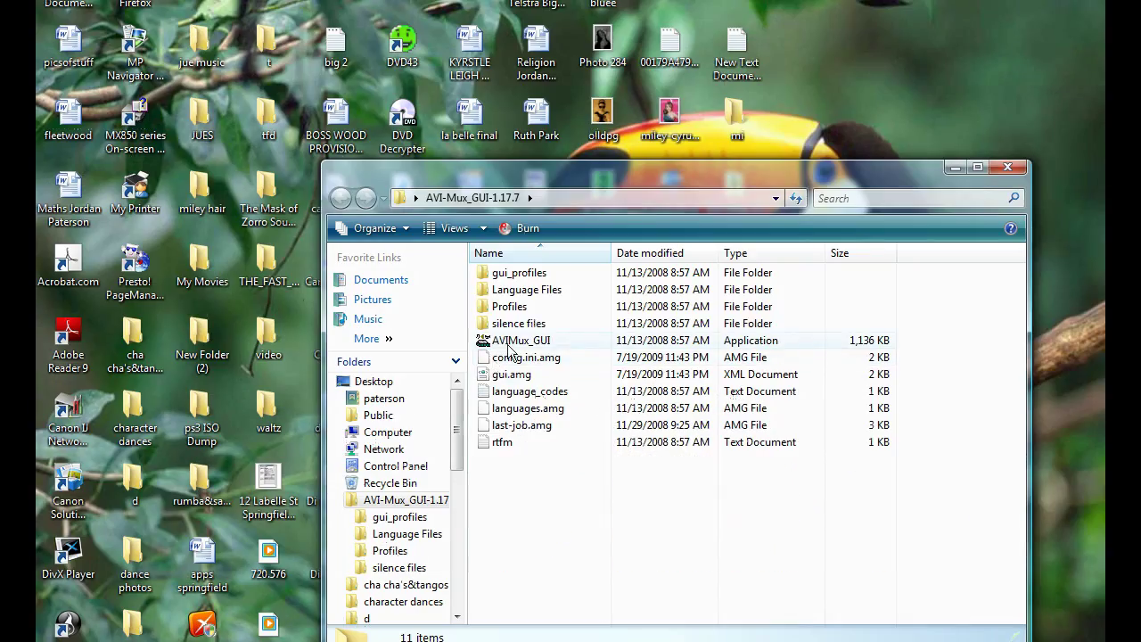
double_click(616, 341)
left_click(626, 343)
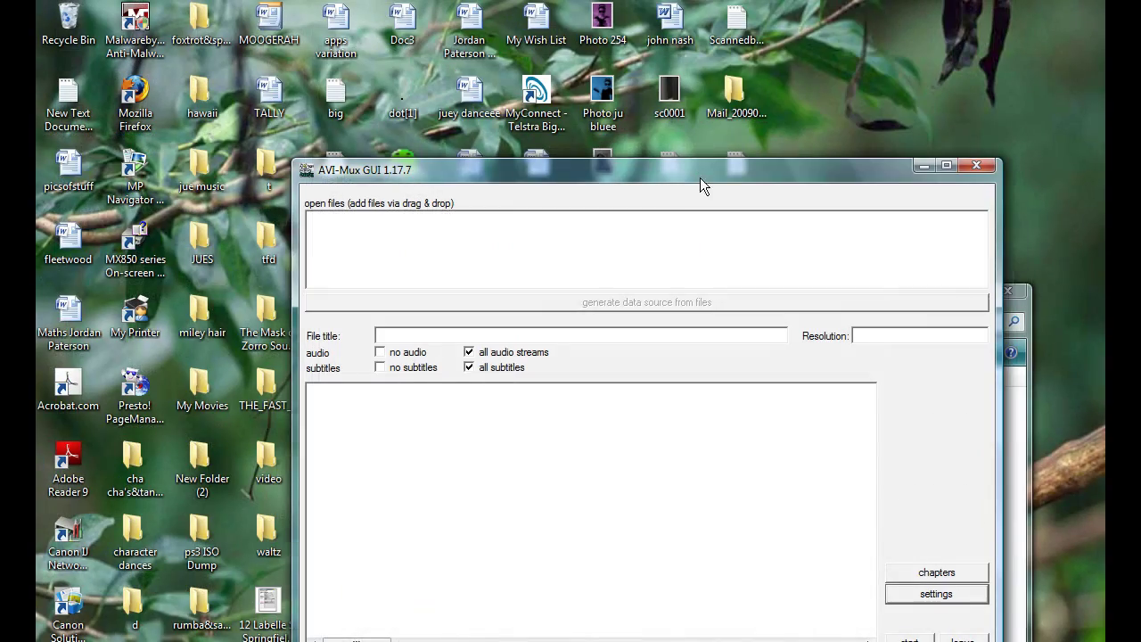
left_click_drag(700, 177, 718, 235)
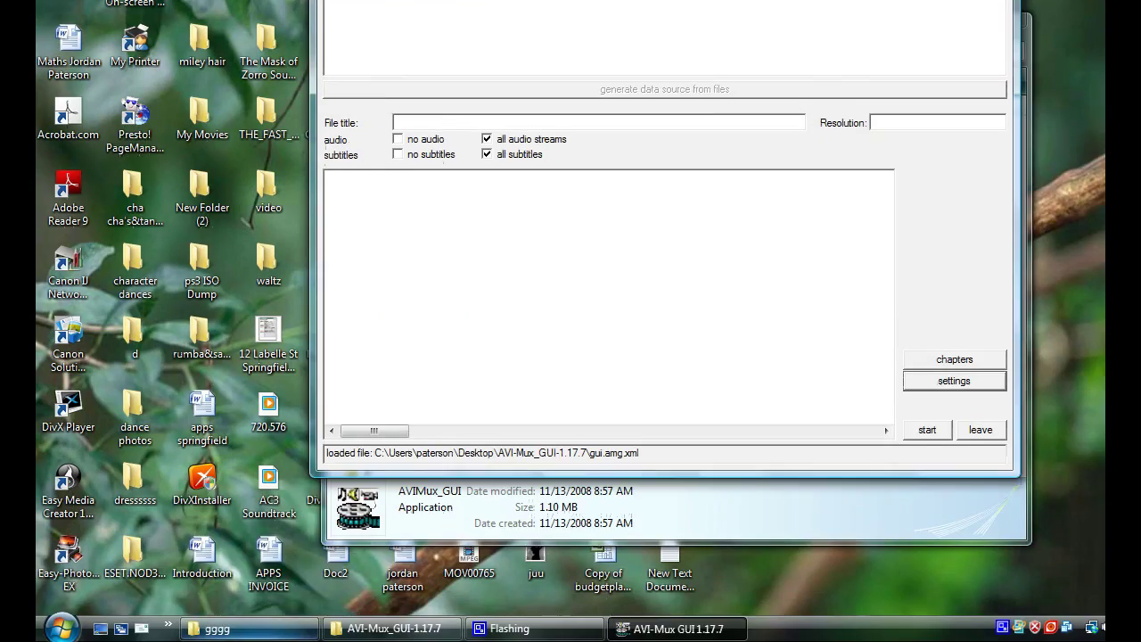
- Add bbb.divx.avi and AC3 Soundtrack.ac3 from the gggg folder to AVI-Mux GUI, and load the AVI as a video source
left_click(256, 635)
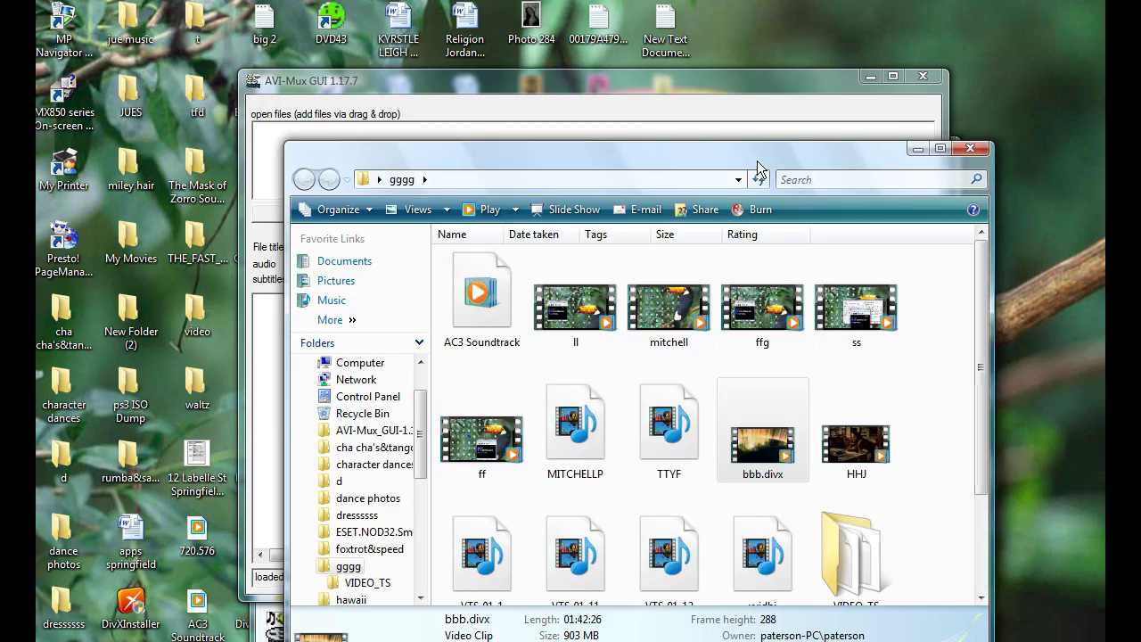
left_click_drag(757, 173, 660, 344)
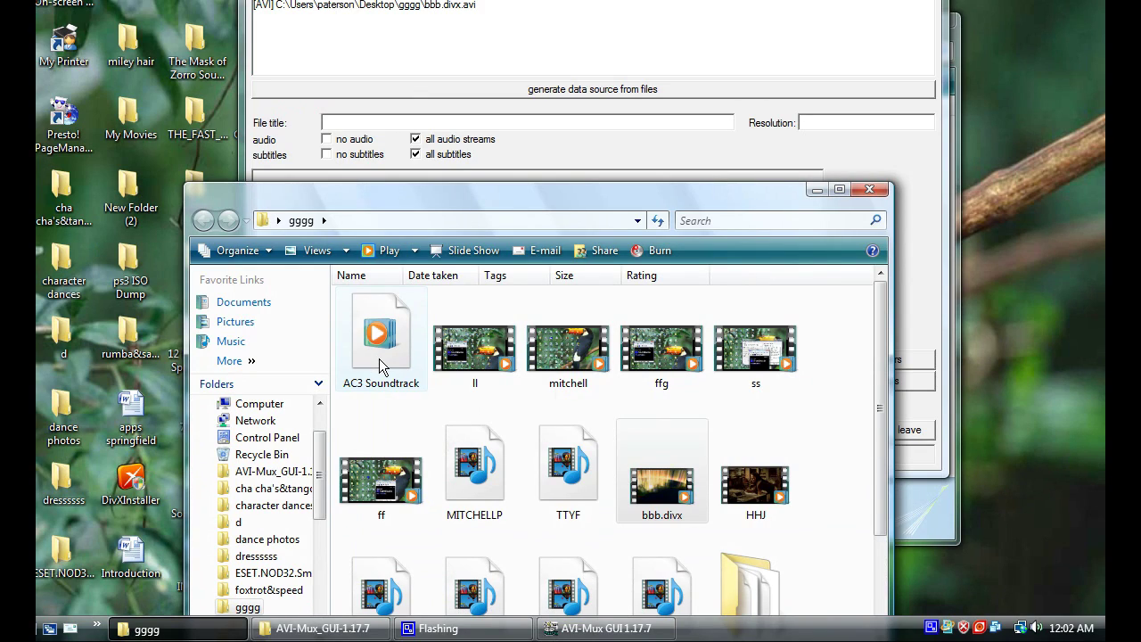
mouse_move(380, 364)
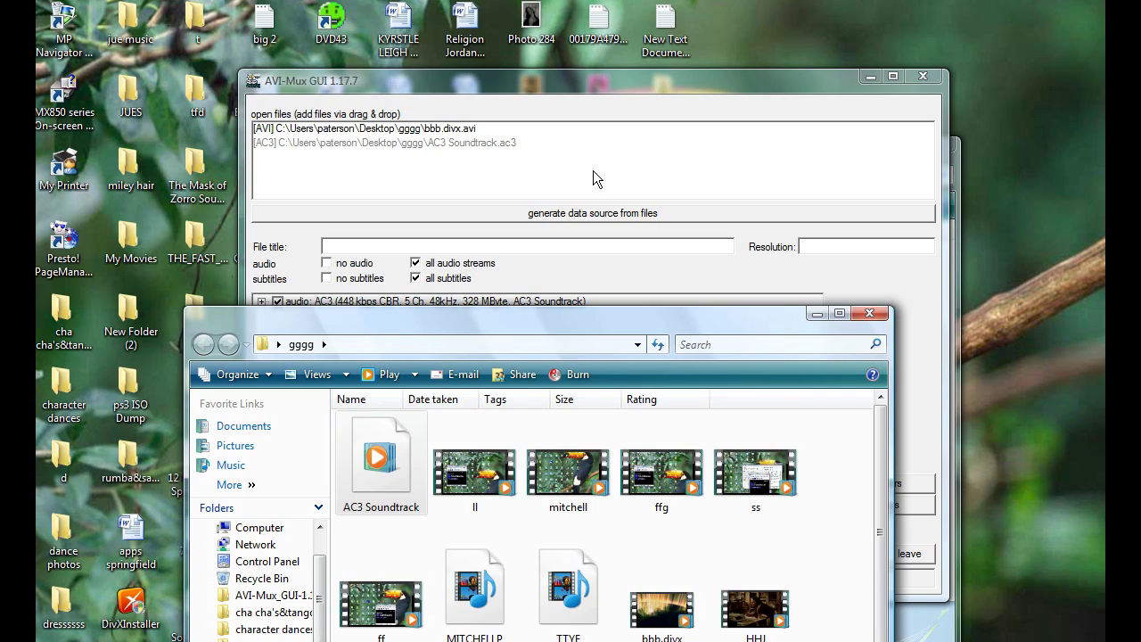
left_click(817, 313)
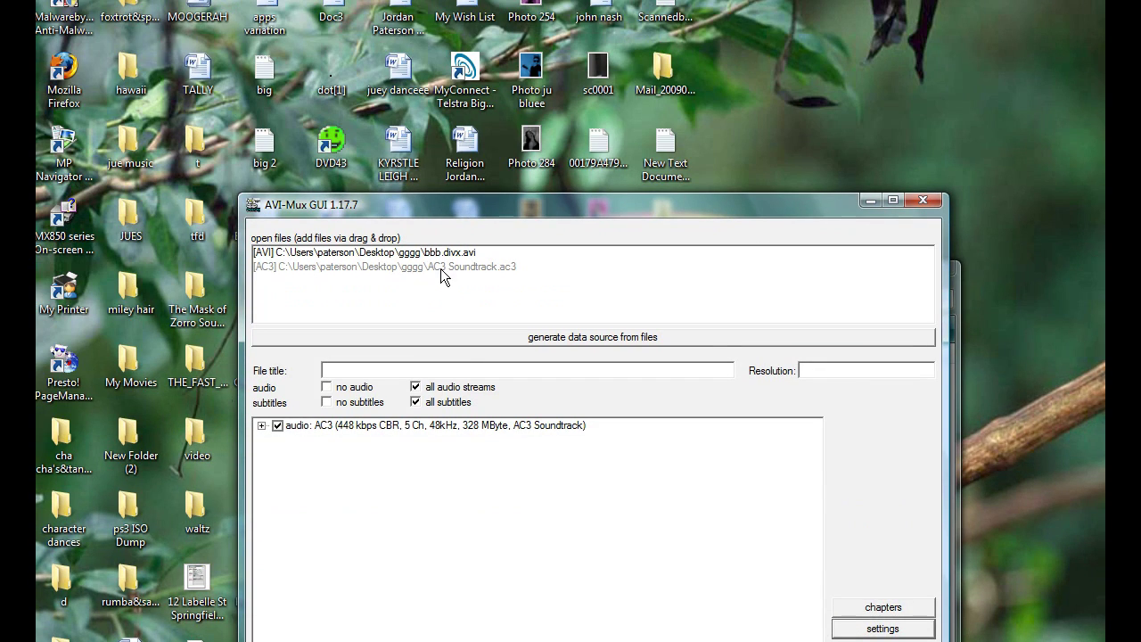
double_click(405, 254)
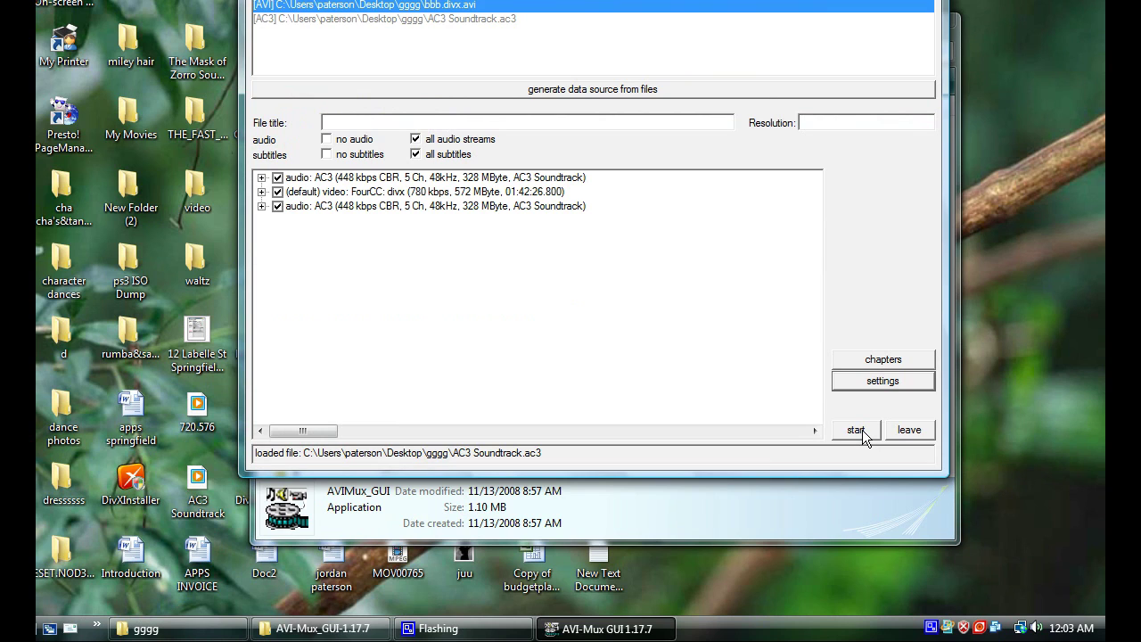
- Start the muxing job to show the AVI save dialog, cancel it, and close AVI-Mux GUI and its program folder
left_click(856, 430)
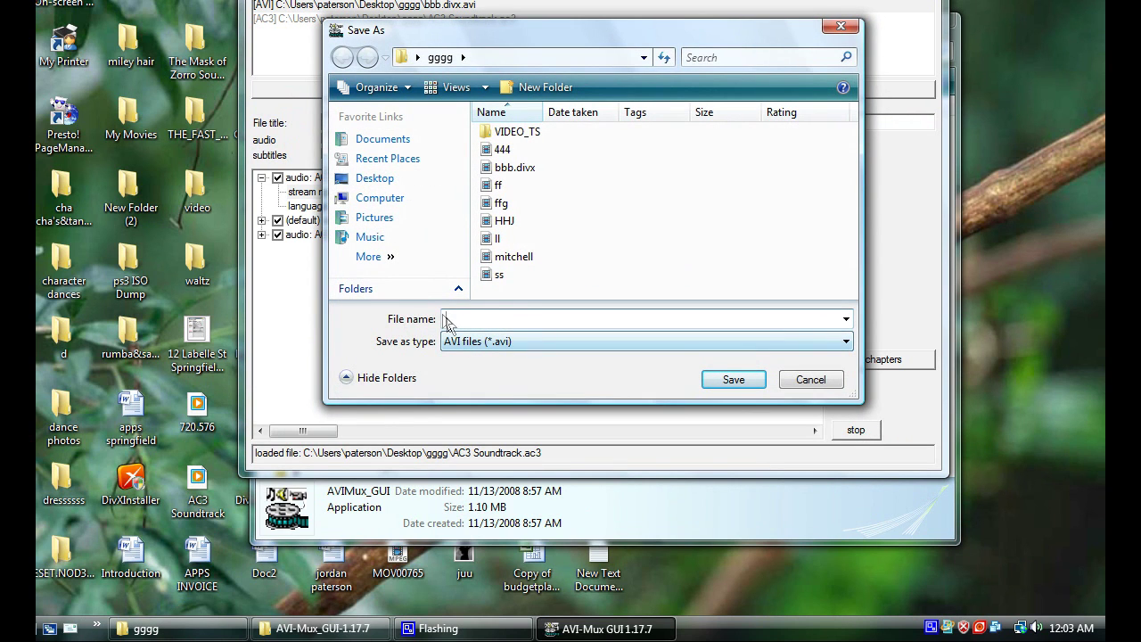
left_click(811, 381)
left_click(929, 200)
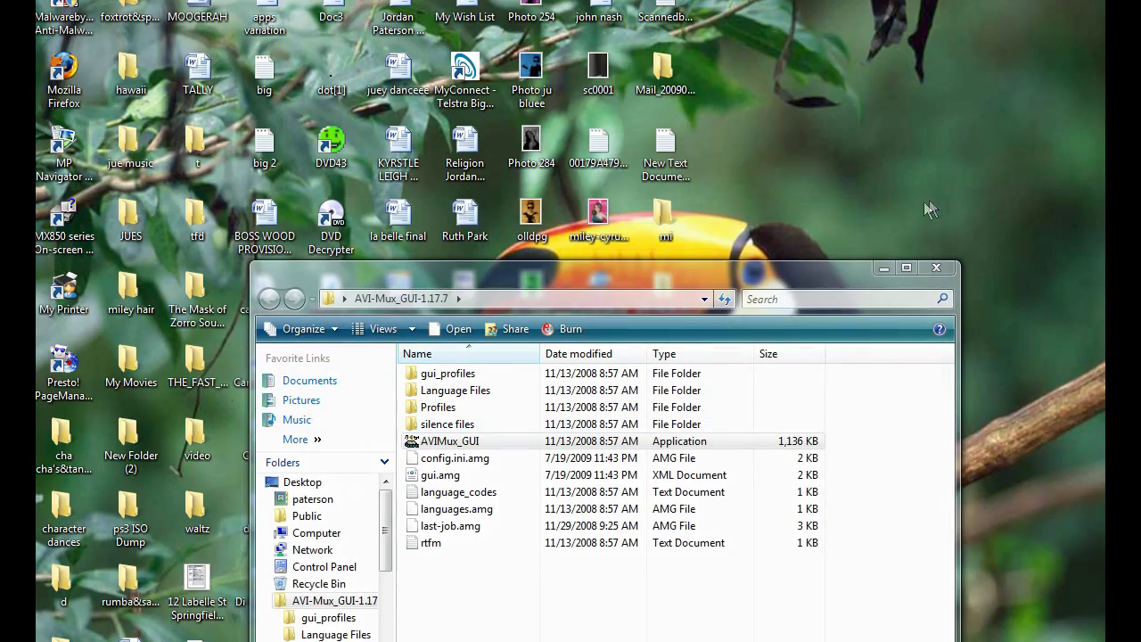
left_click(941, 271)
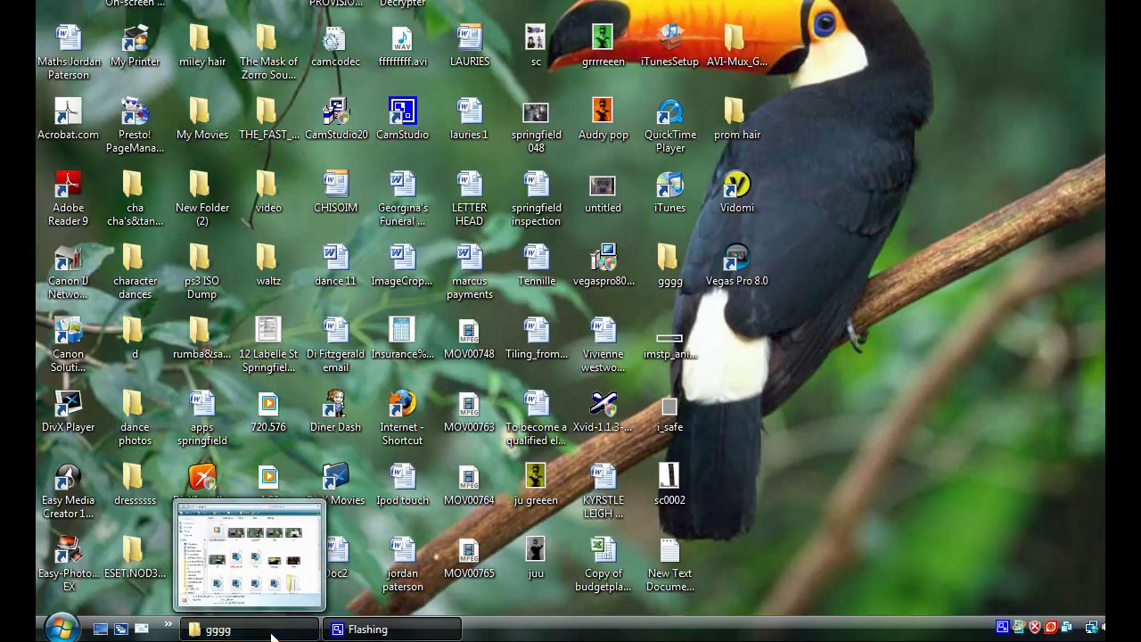
- Play a video from the gggg folder in Windows Media Player, and close both the player and the folder
left_click(272, 636)
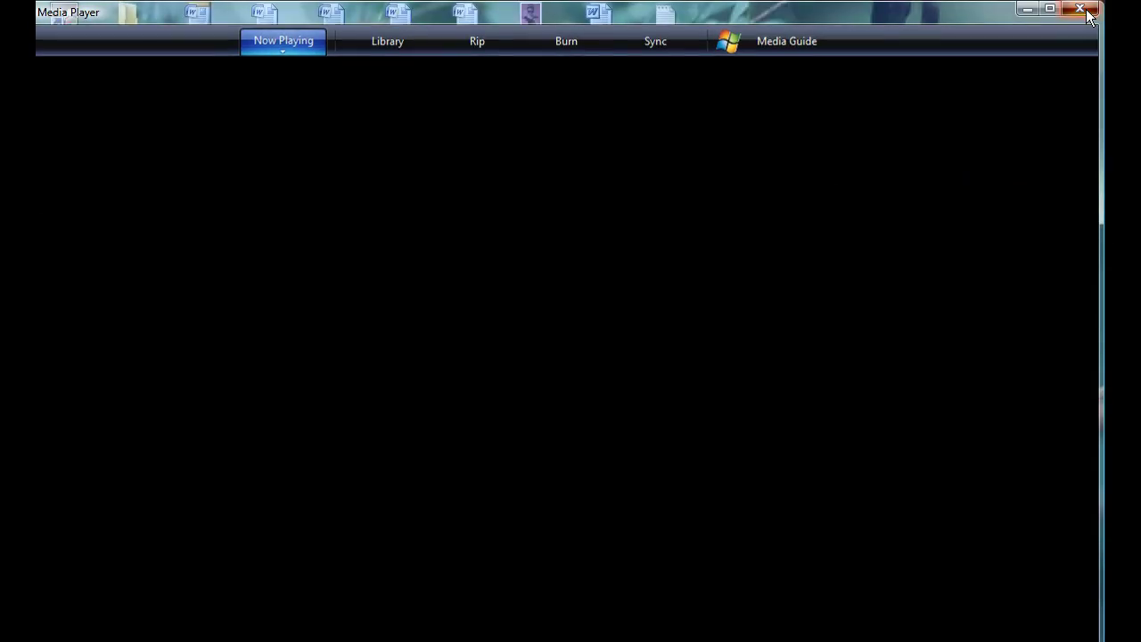
left_click(1080, 9)
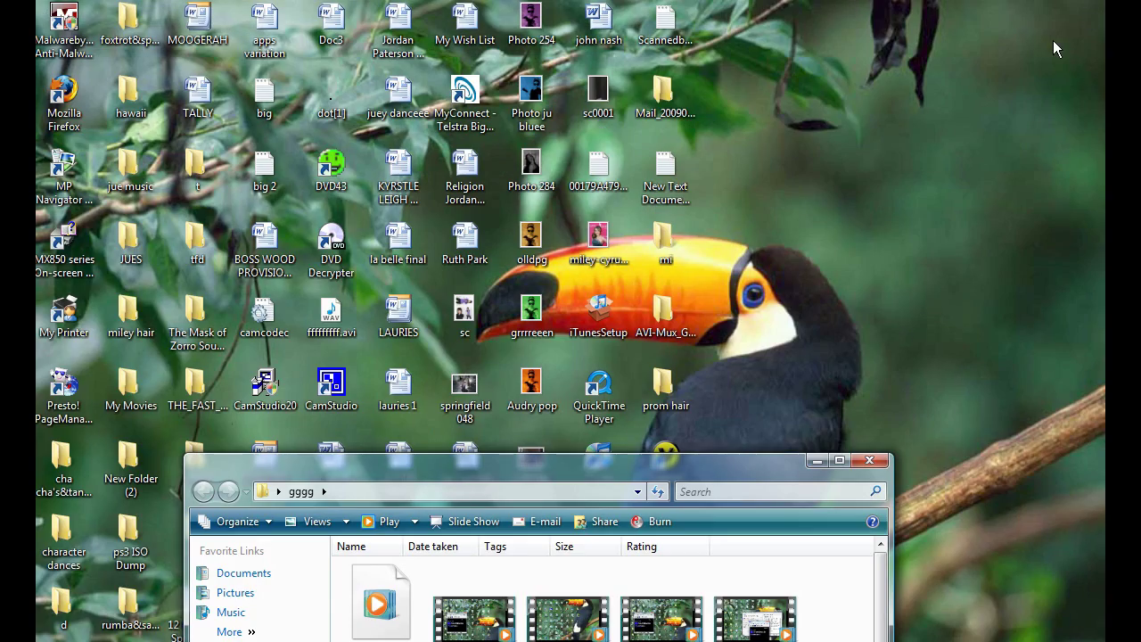
left_click(886, 458)
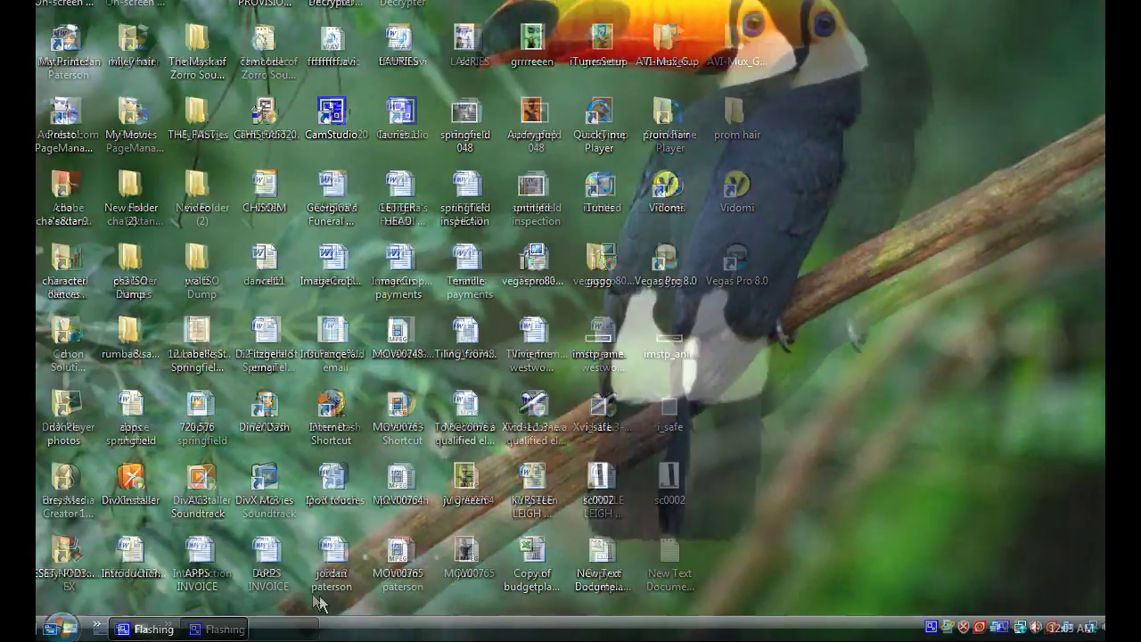